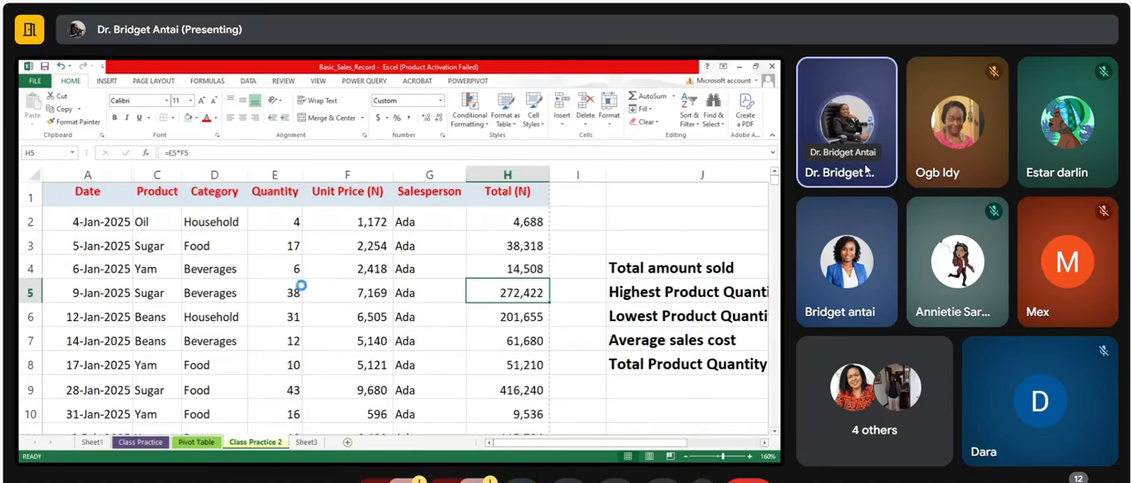
# Step: Preview the printed layout of the sales sheet and return to the worksheet
pyautogui.hotkey('ctrl', 'p')
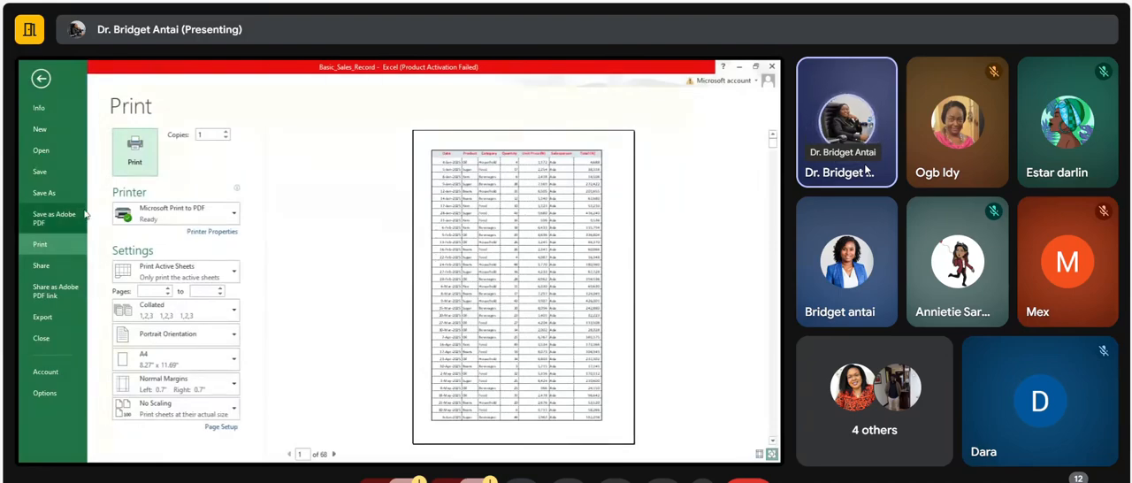
pyautogui.click(42, 80)
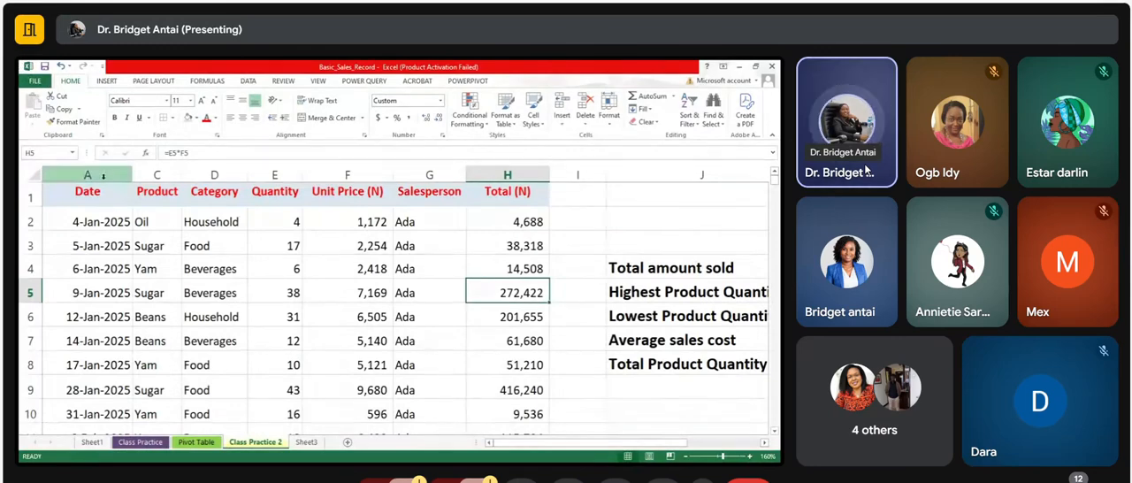
# Step: Insert a new column before the Date column and head it "S/No" in cell A1
pyautogui.click(103, 176)
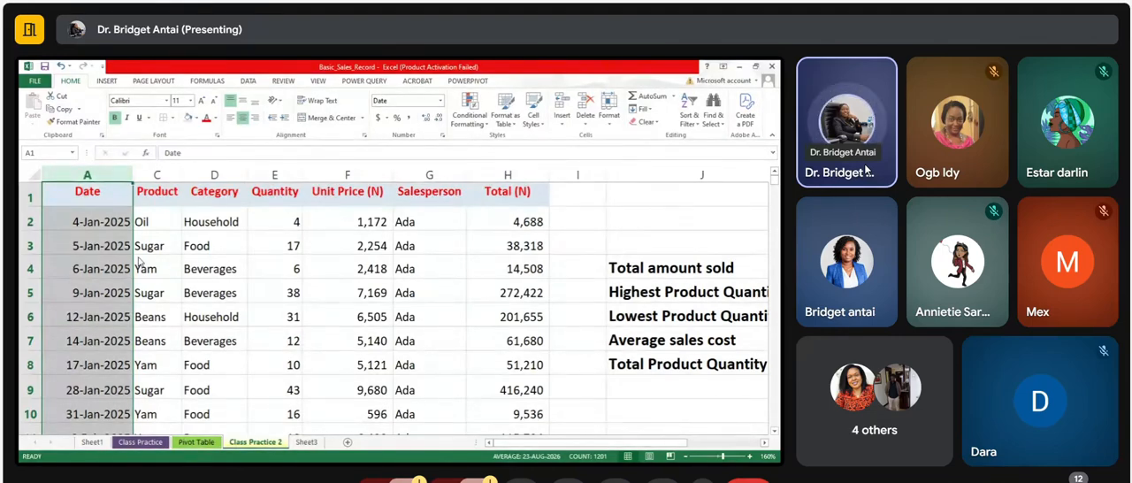
pyautogui.hotkey('ctrl', 'shift', '+')
pyautogui.click(75, 194)
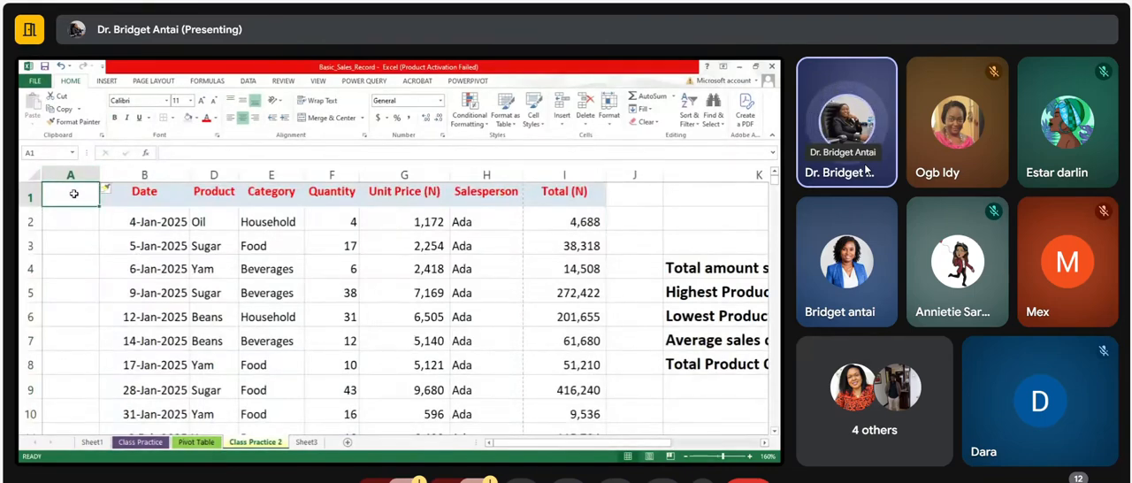
pyautogui.write('S/No')
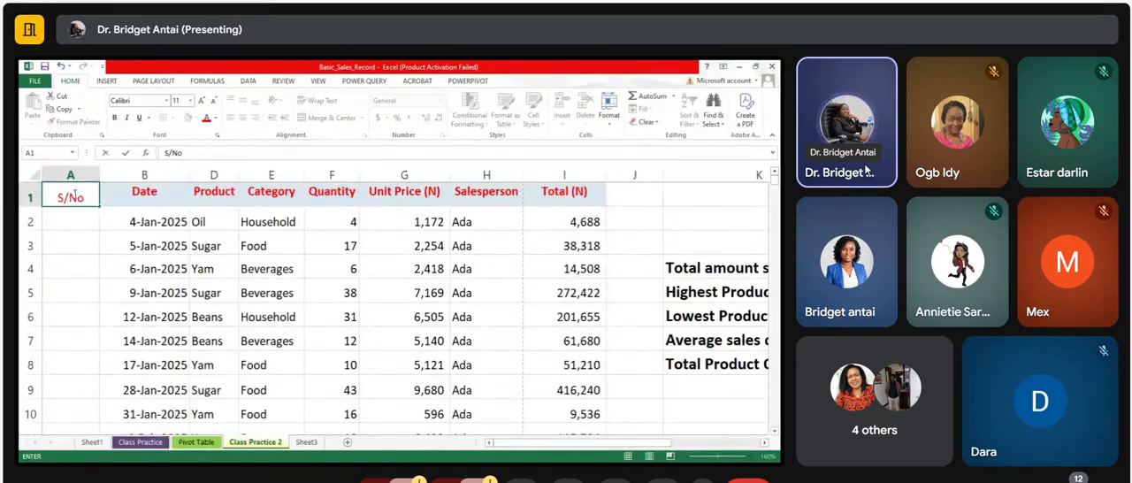
pyautogui.click(152, 194)
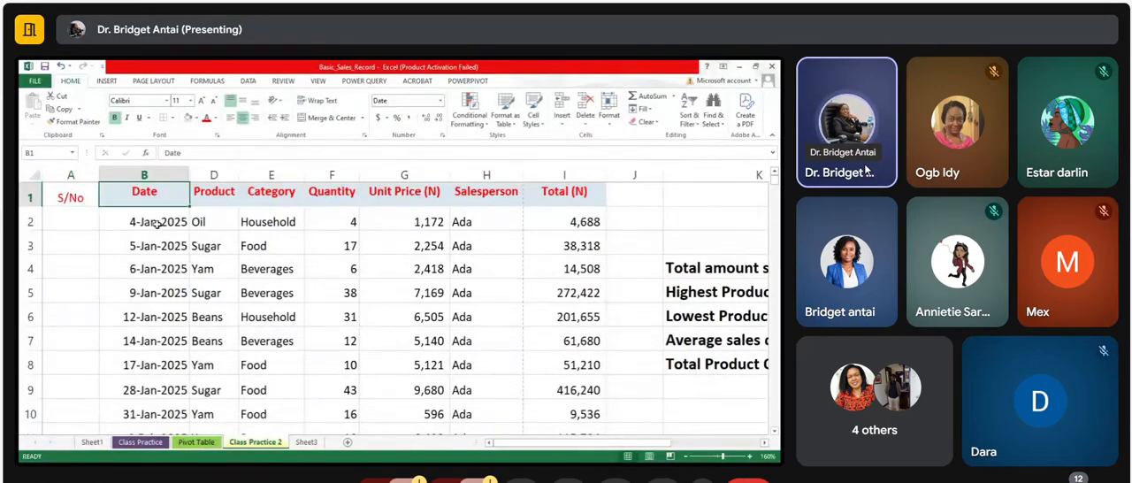
# Step: Try copying the Date header's formatting onto the S/No header with Format Painter, then undo it
pyautogui.click(157, 224)
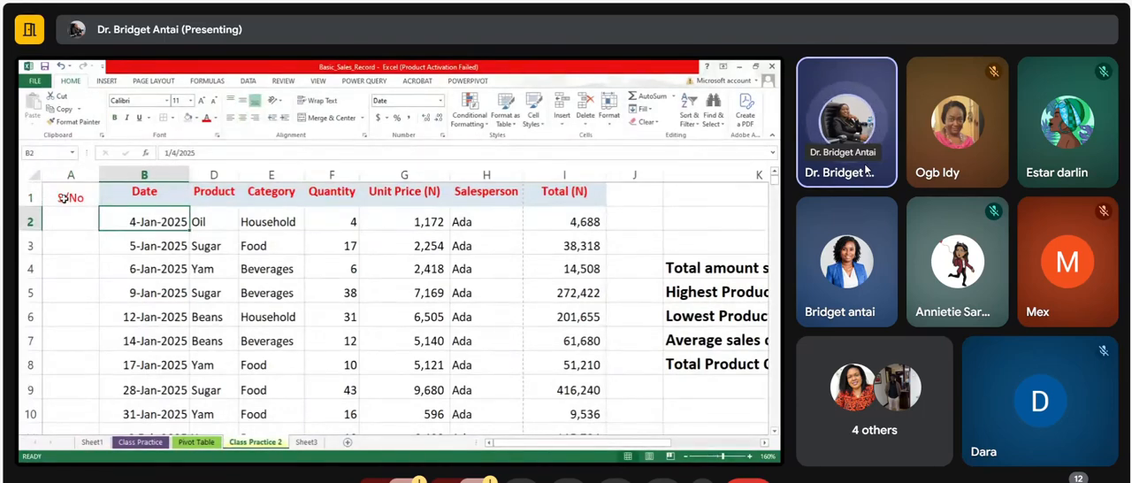
pyautogui.click(148, 192)
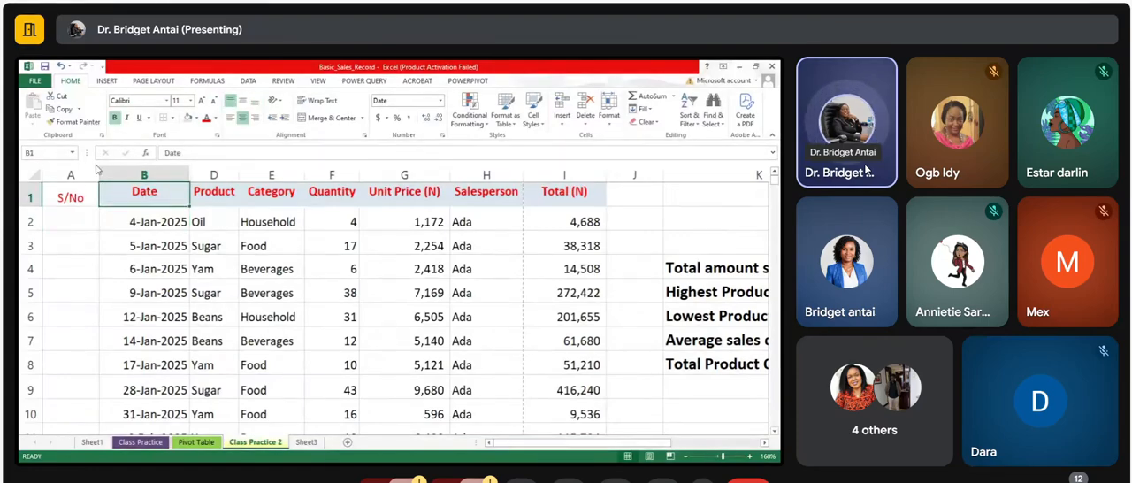
pyautogui.click(79, 122)
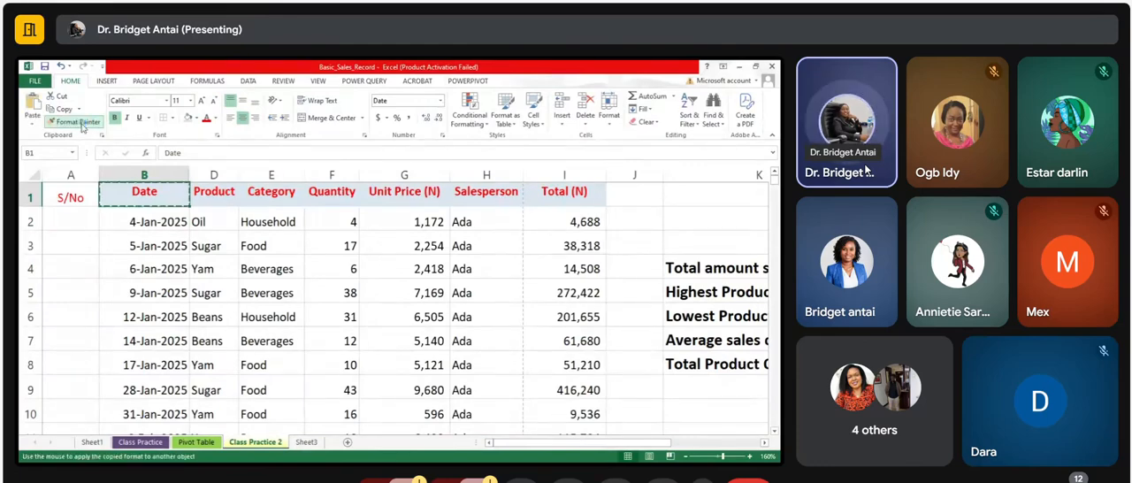
pyautogui.click(71, 197)
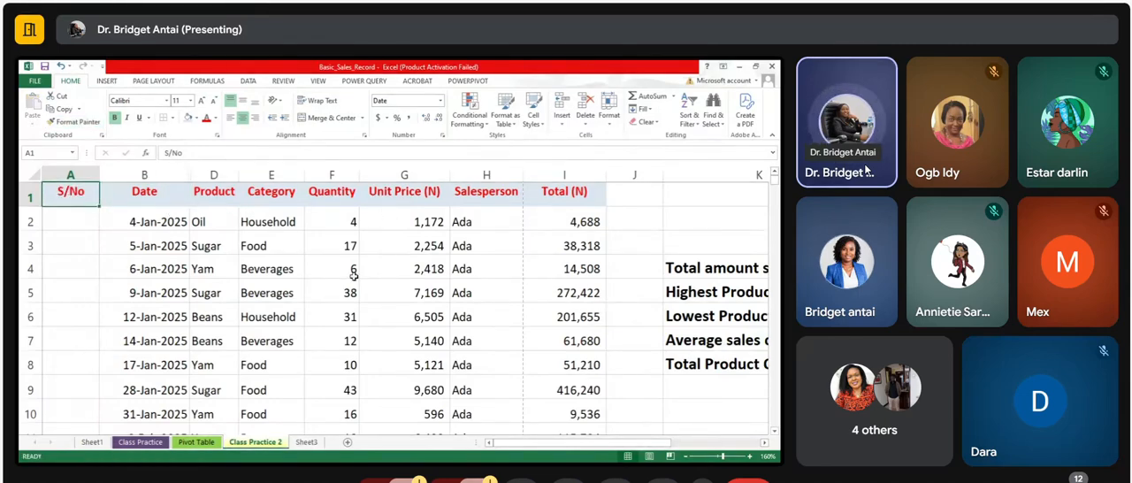
pyautogui.hotkey('ctrl', 'z')
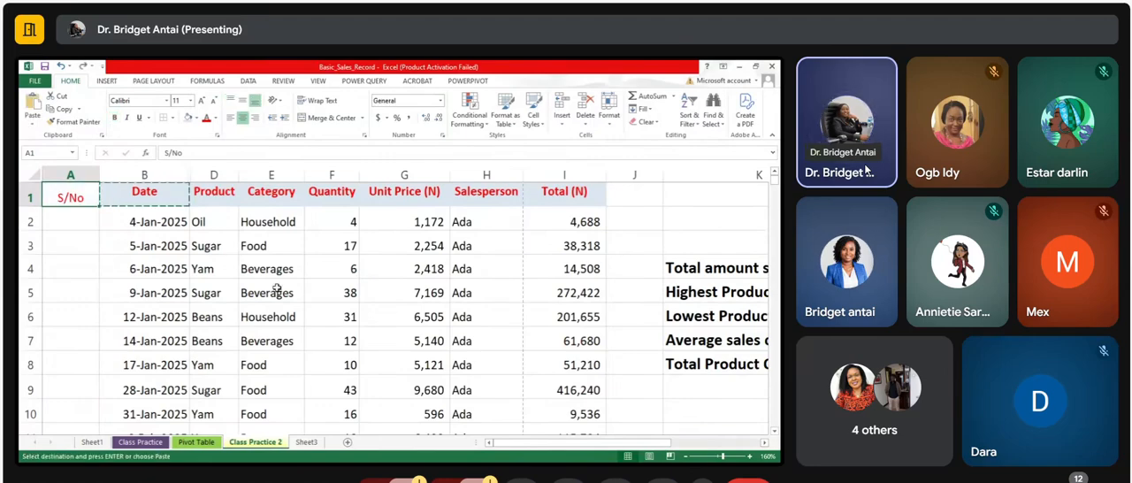
pyautogui.press('Escape')
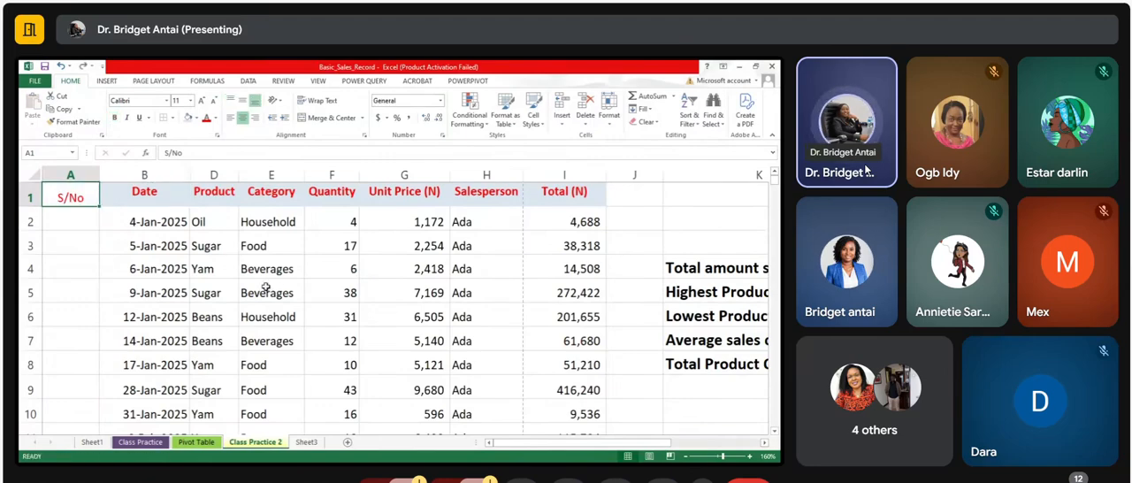
# Step: Copy the Category header's formatting onto the S/No header with Format Painter
pyautogui.click(159, 228)
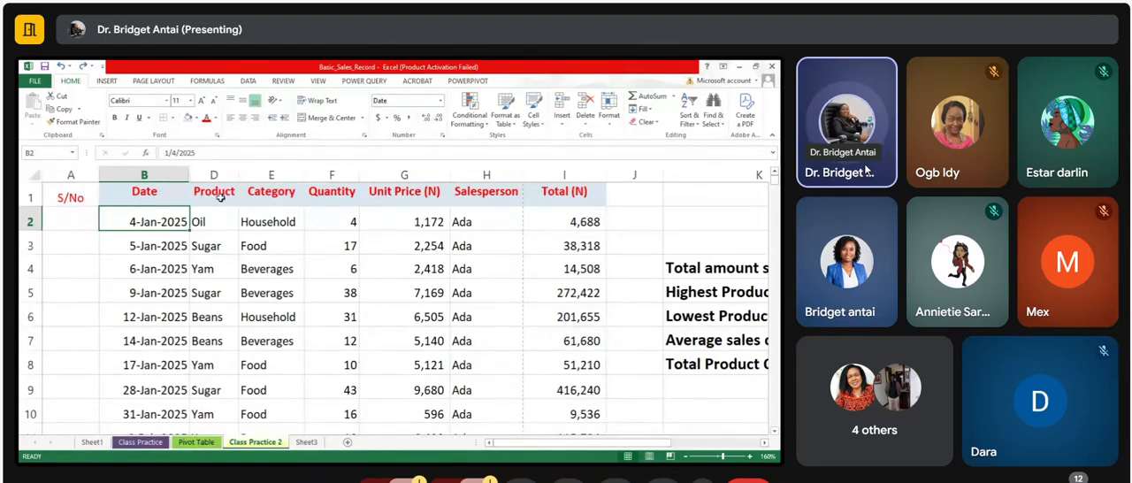
pyautogui.click(151, 192)
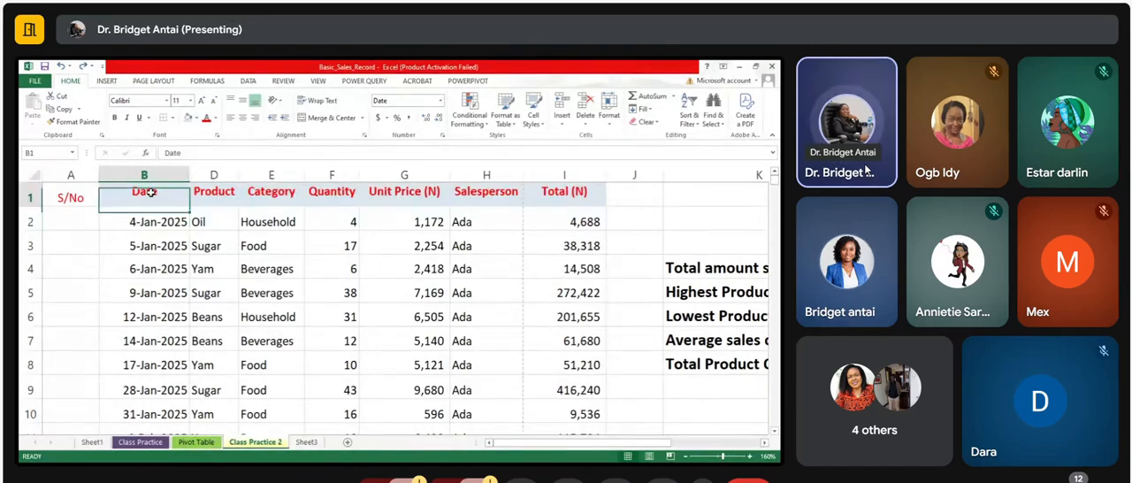
pyautogui.click(273, 194)
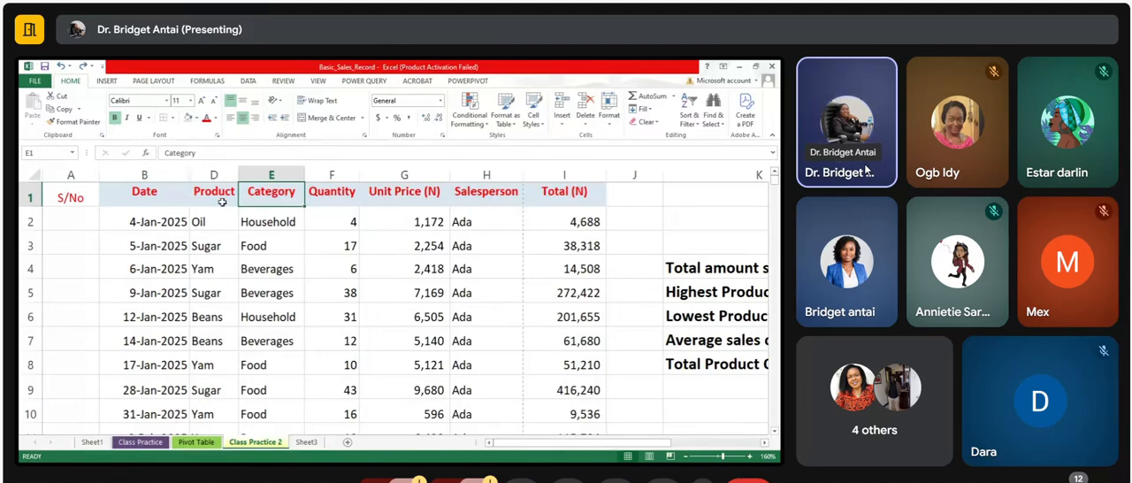
pyautogui.click(78, 122)
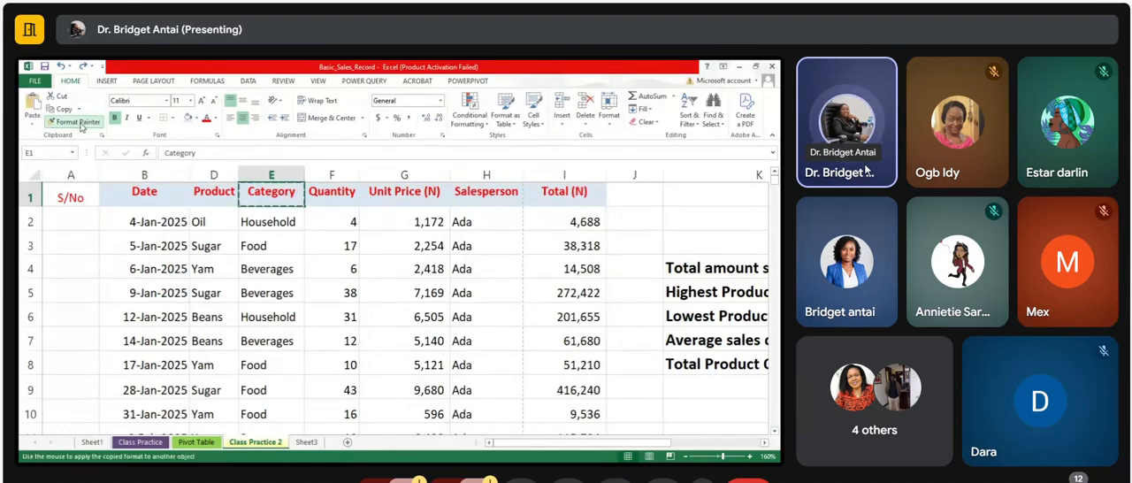
pyautogui.click(69, 196)
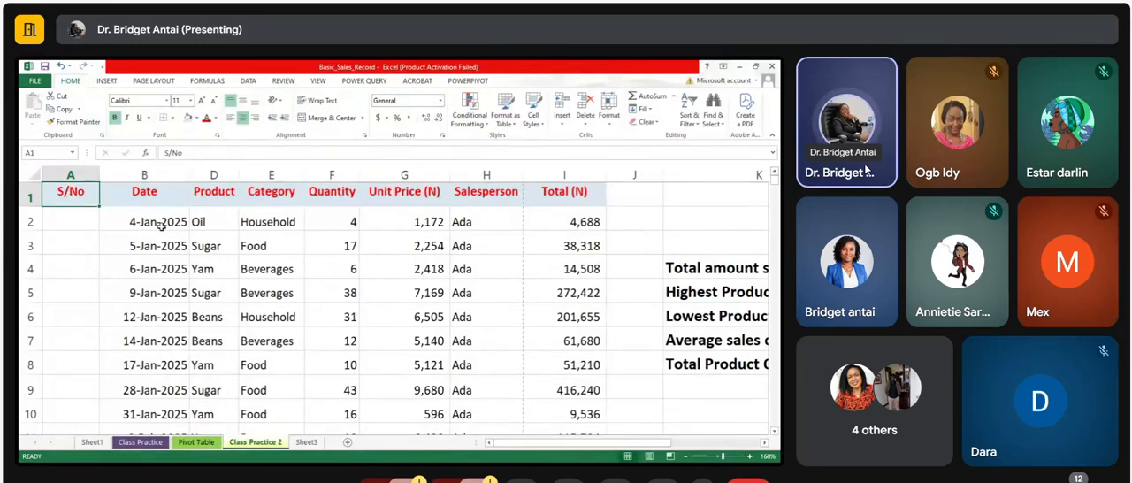
# Step: Enter the serial numbers 1, 2, 3 and 4 in cells A2 to A5
pyautogui.click(118, 222)
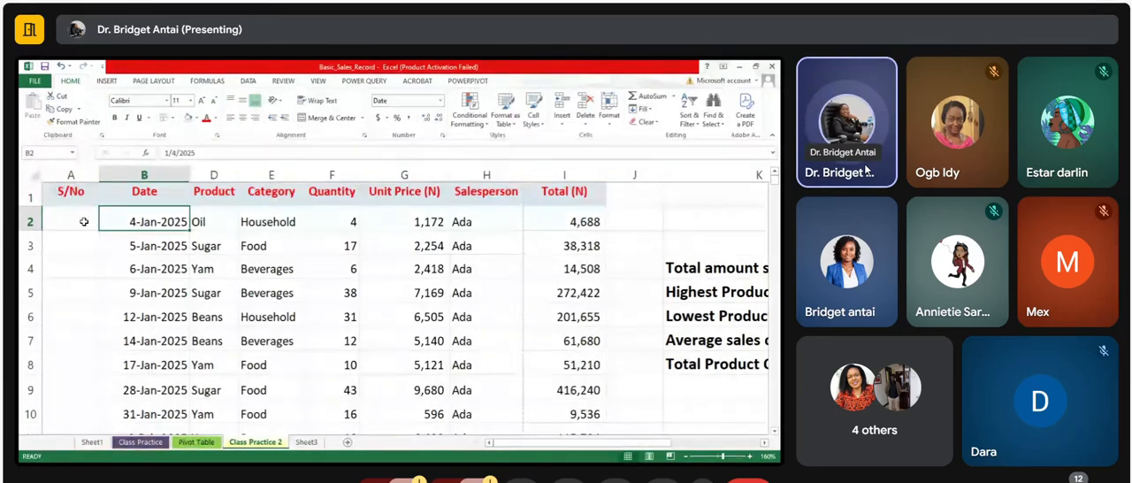
pyautogui.click(84, 222)
pyautogui.write('1')
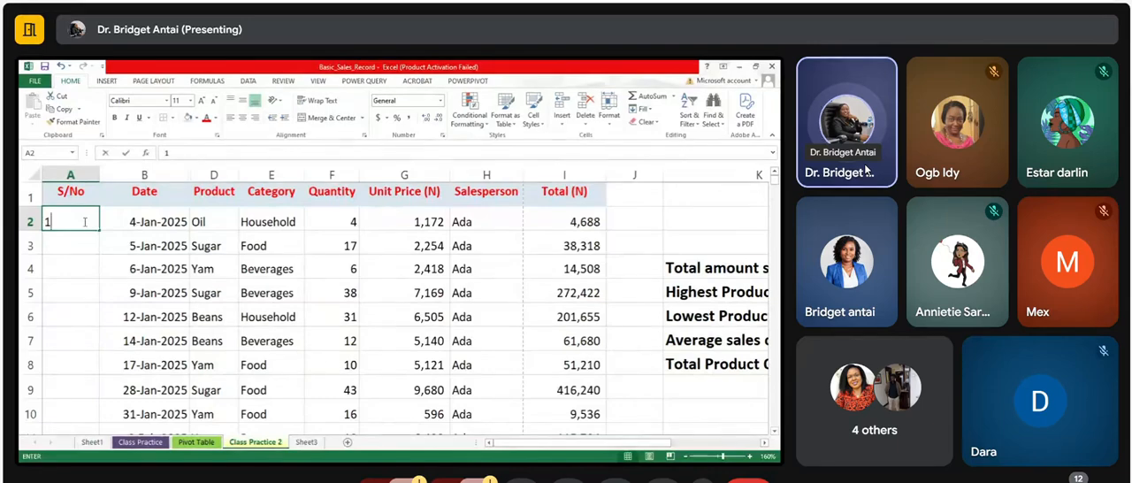
pyautogui.press('Return')
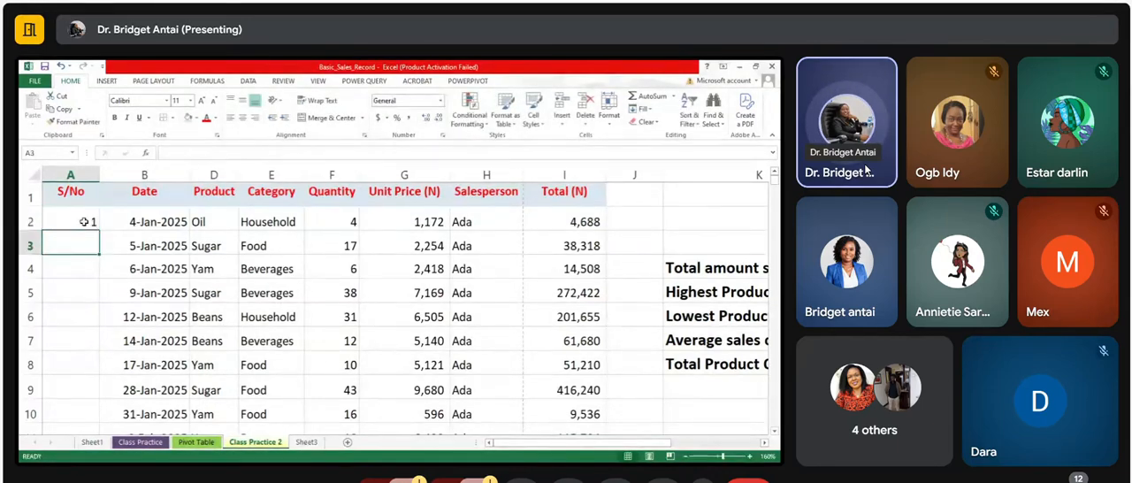
pyautogui.write('2')
pyautogui.press('Return')
pyautogui.write('3')
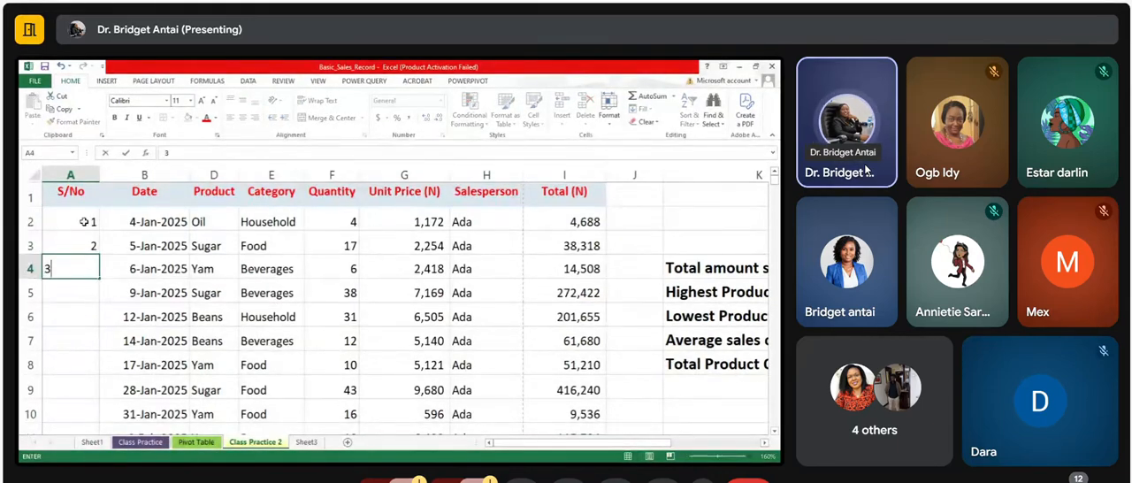
pyautogui.press('Return')
pyautogui.write('4')
pyautogui.press('Return')
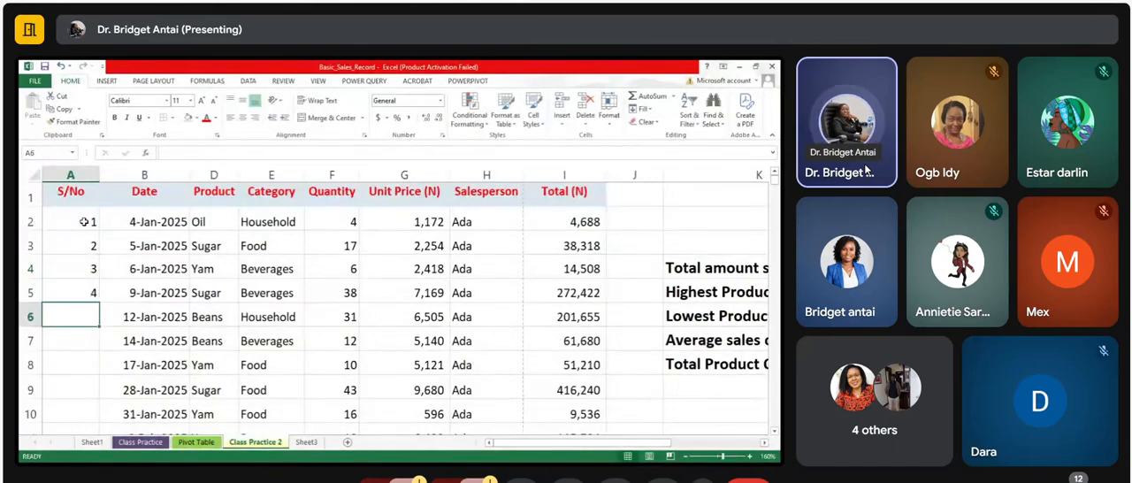
# Step: Clear the serial numbers from cells A2 to A5
pyautogui.moveTo(84, 223); pyautogui.dragTo(83, 288)
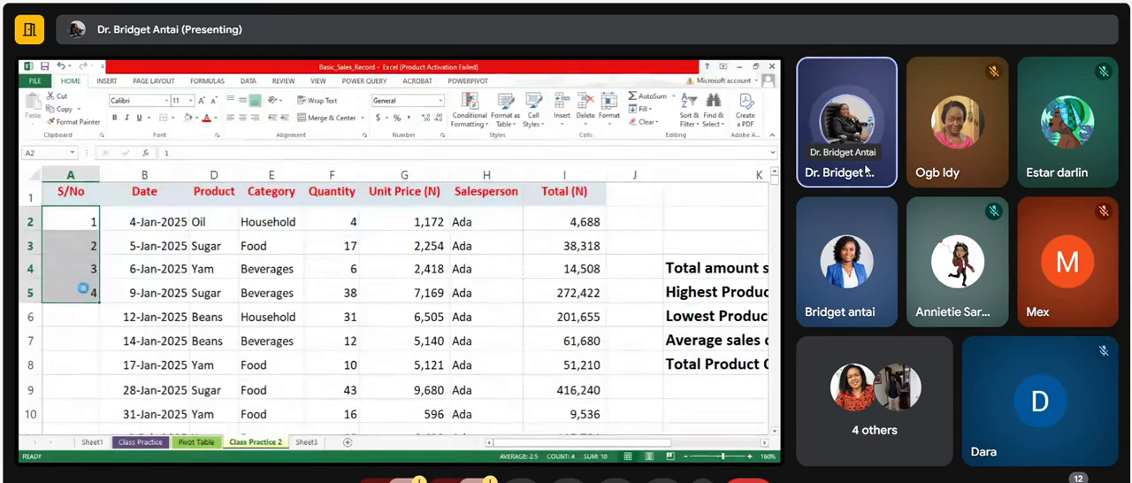
pyautogui.press('Delete')
pyautogui.click(90, 224)
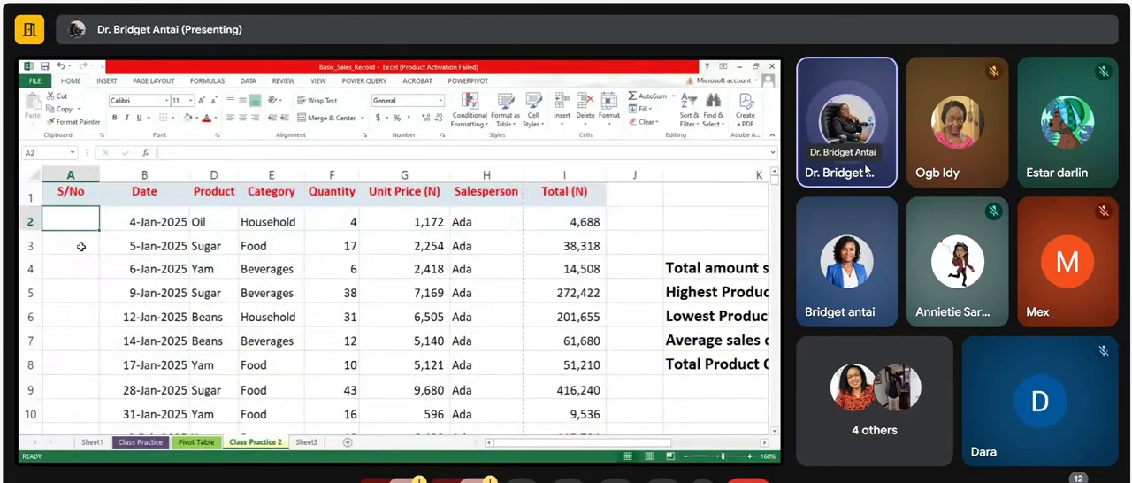
# Step: Enter the starting serial numbers 1 in cell A2 and 2 in cell A3
pyautogui.moveTo(146, 221); pyautogui.dragTo(77, 221)
pyautogui.click(77, 220)
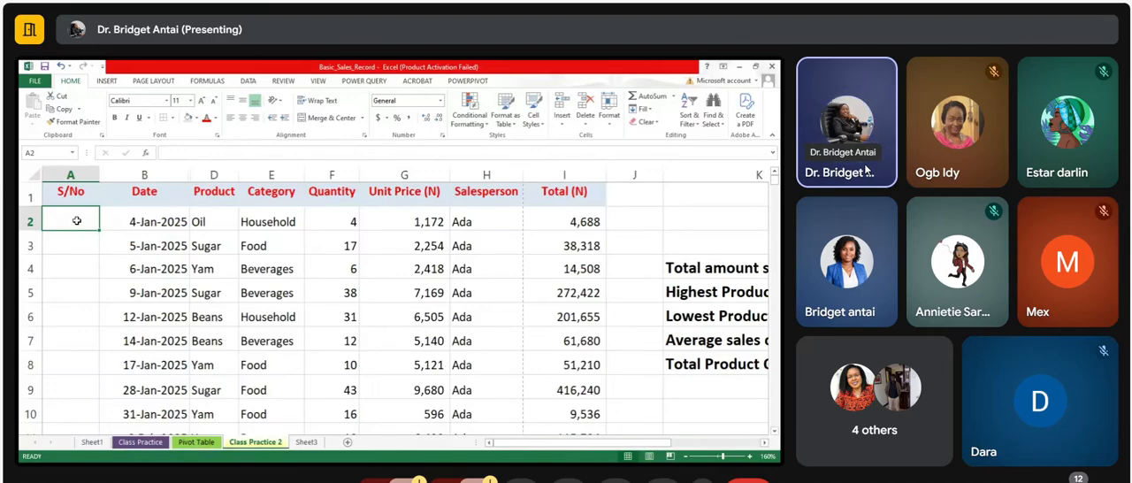
pyautogui.write('1')
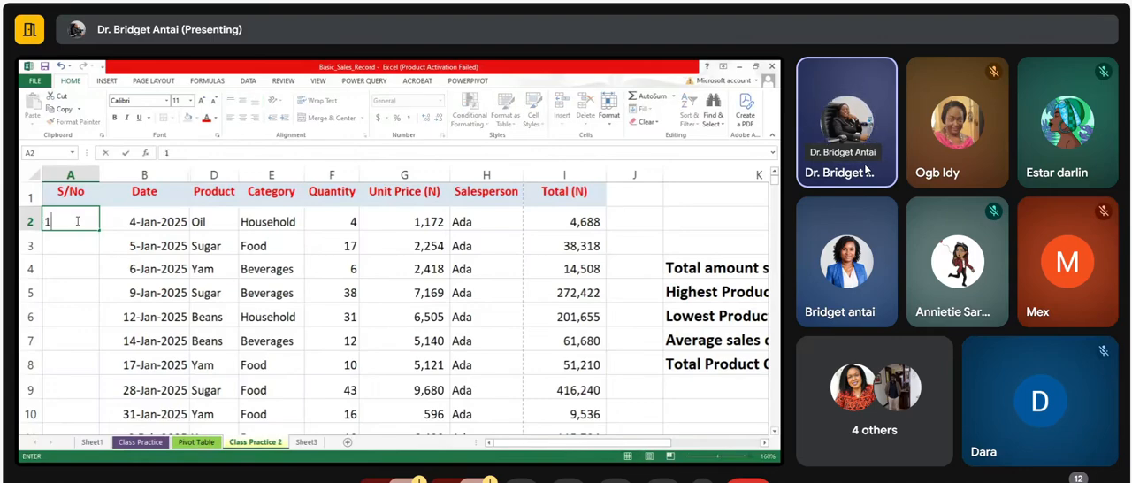
pyautogui.press('Return')
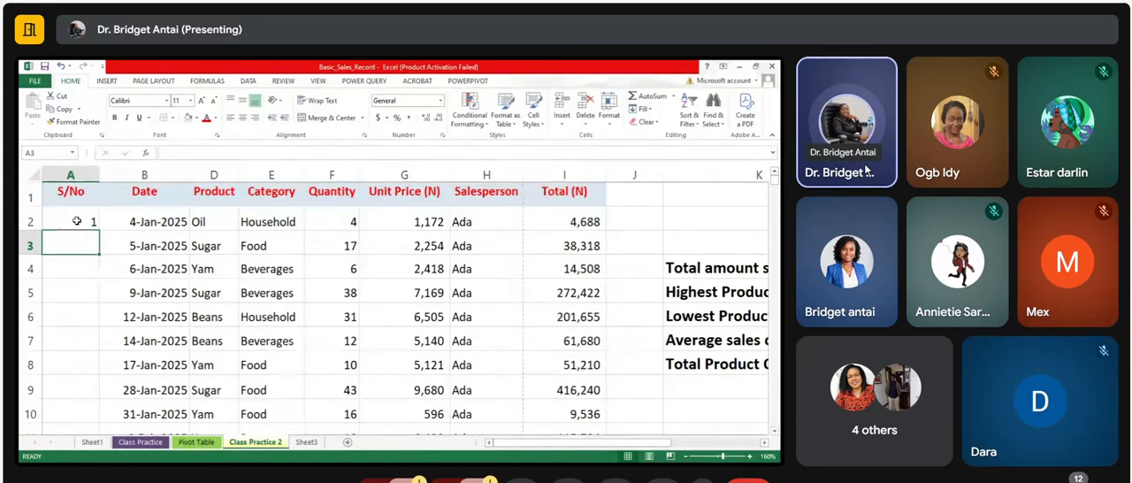
pyautogui.write('2')
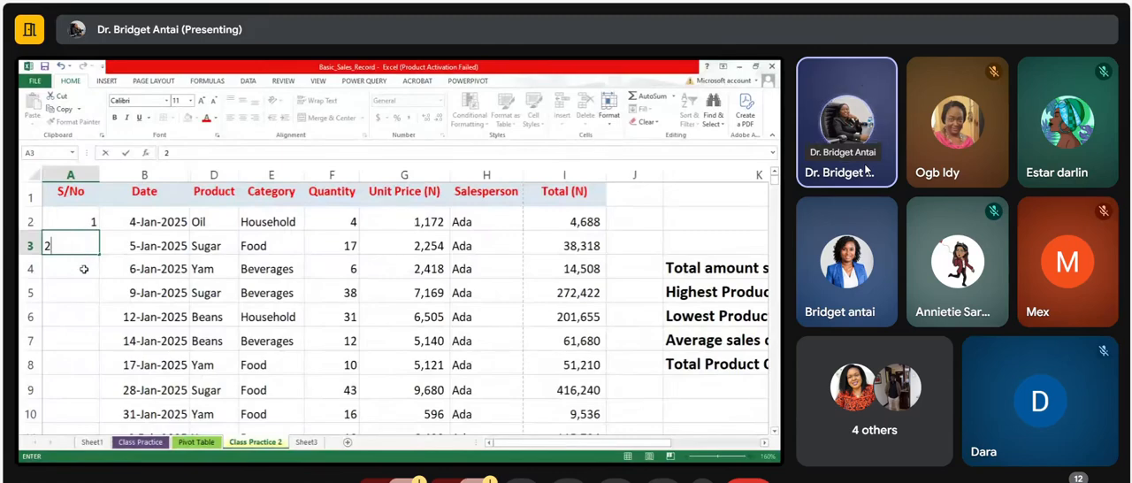
pyautogui.press('Return')
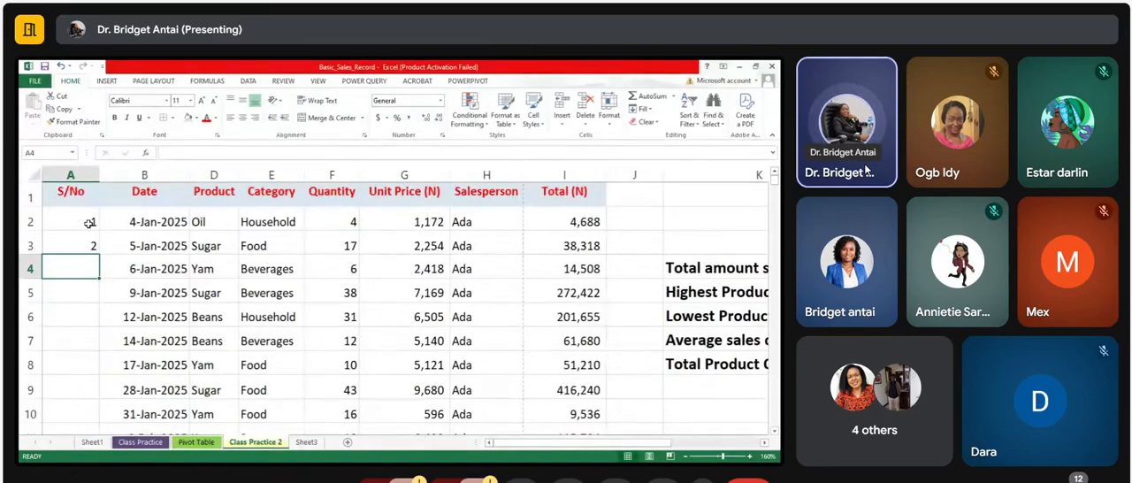
# Step: Extend the number series from A2:A3 down the S/No column to the last sales record
pyautogui.click(89, 223)
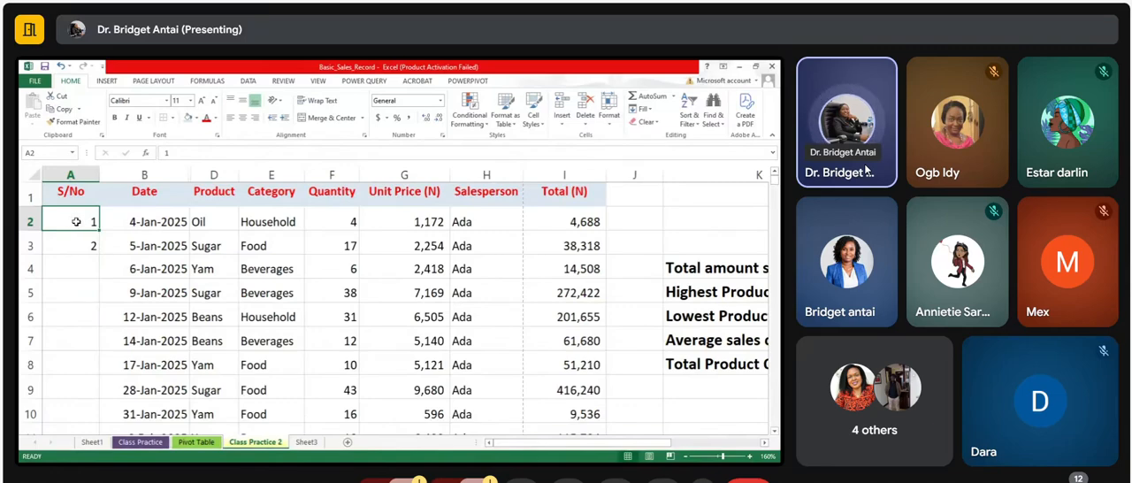
pyautogui.moveTo(76, 222); pyautogui.dragTo(77, 236)
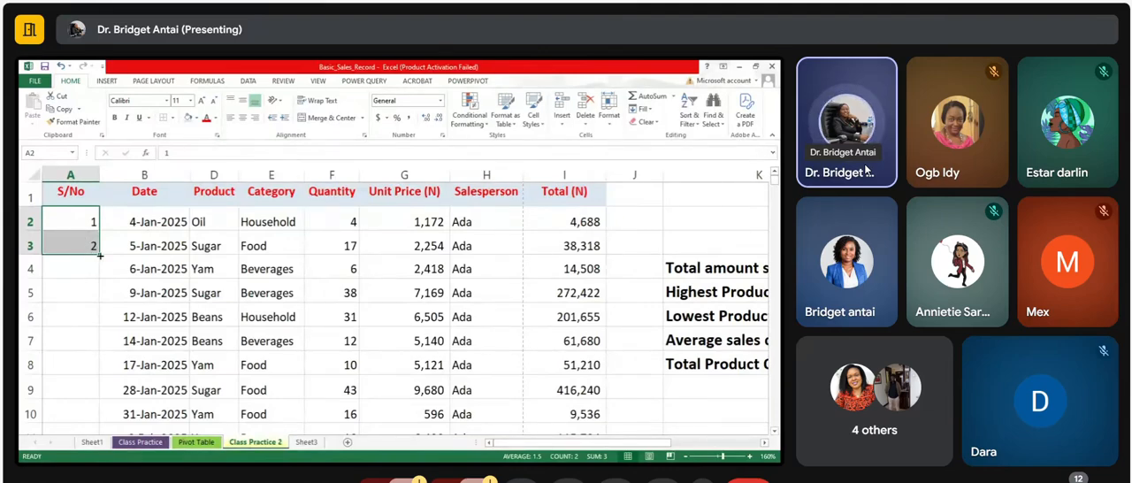
pyautogui.doubleClick(100, 255)
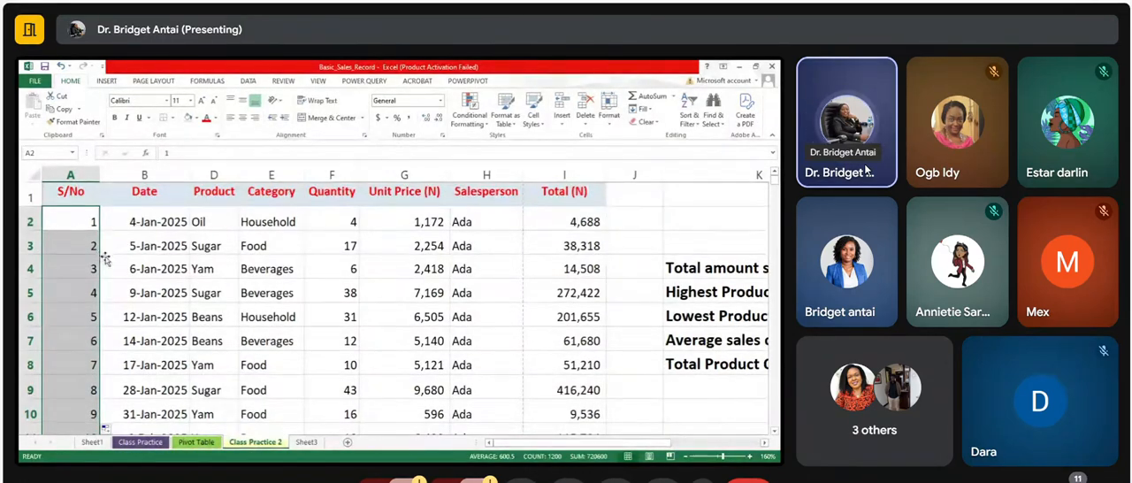
# Step: Go to the last record of the Date column and check its serial number in the S/No column
pyautogui.click(120, 281)
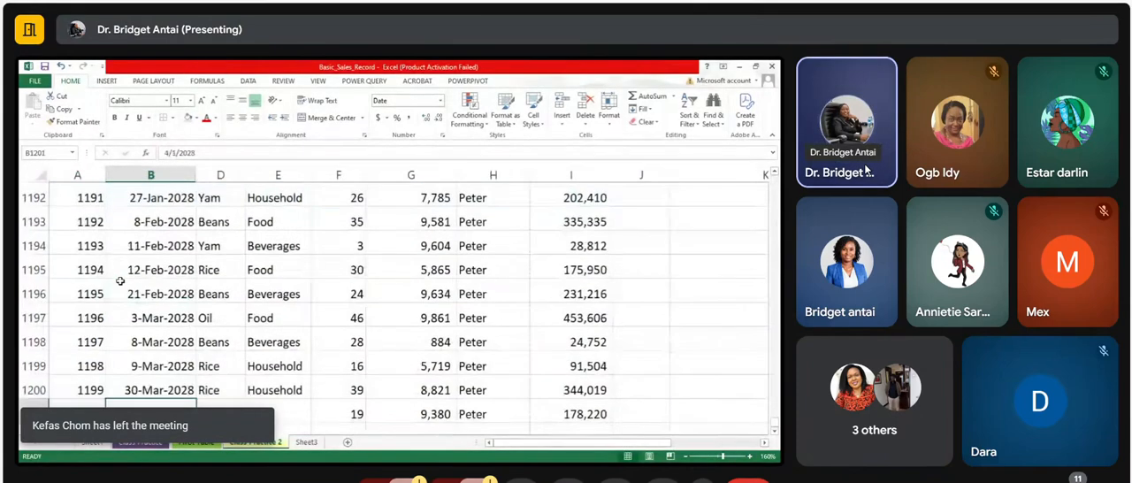
pyautogui.hotkey('ctrl', 'Down')
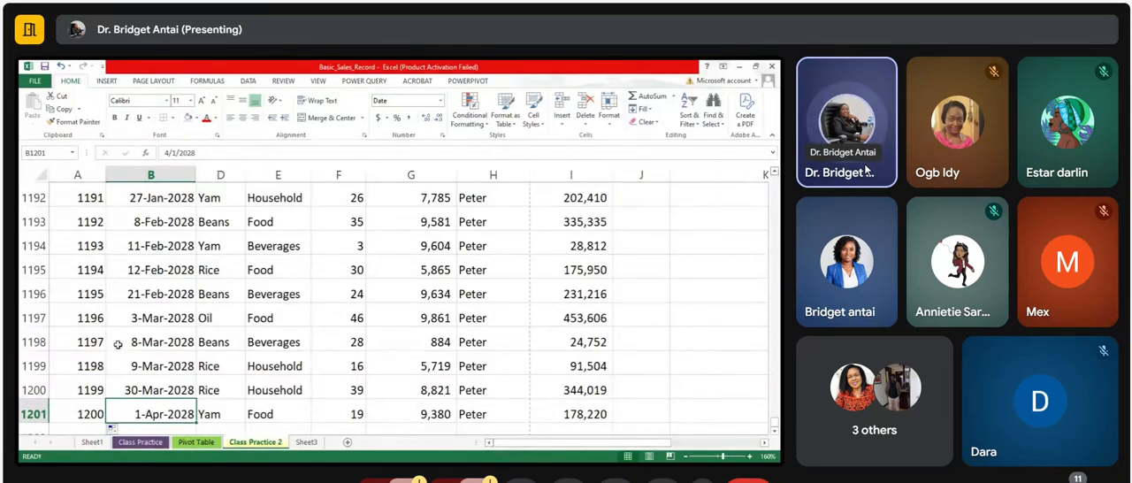
pyautogui.click(79, 414)
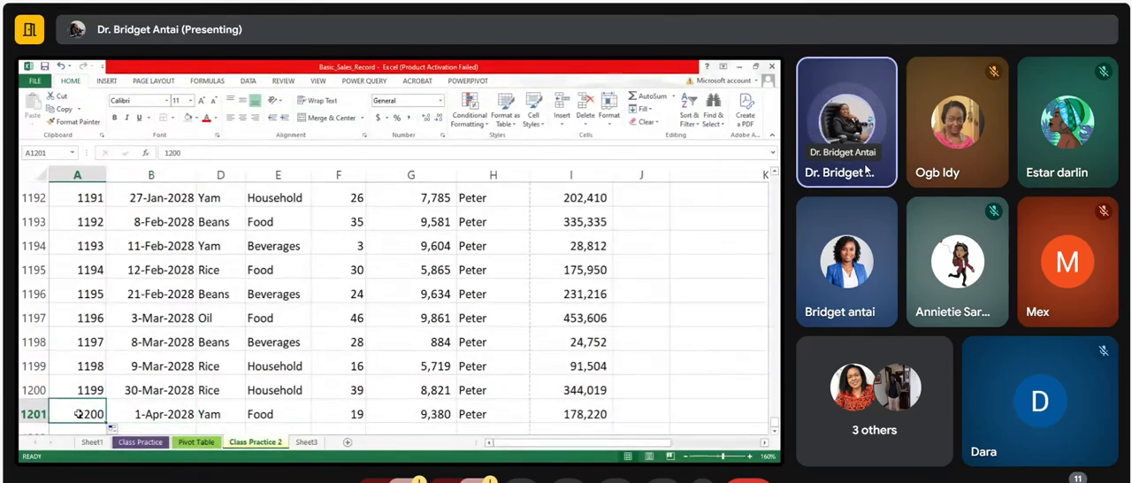
# Step: Preview the printout of the sales record from the top of the sheet, and return to the worksheet without printing
pyautogui.hotkey('ctrl', 'Home')
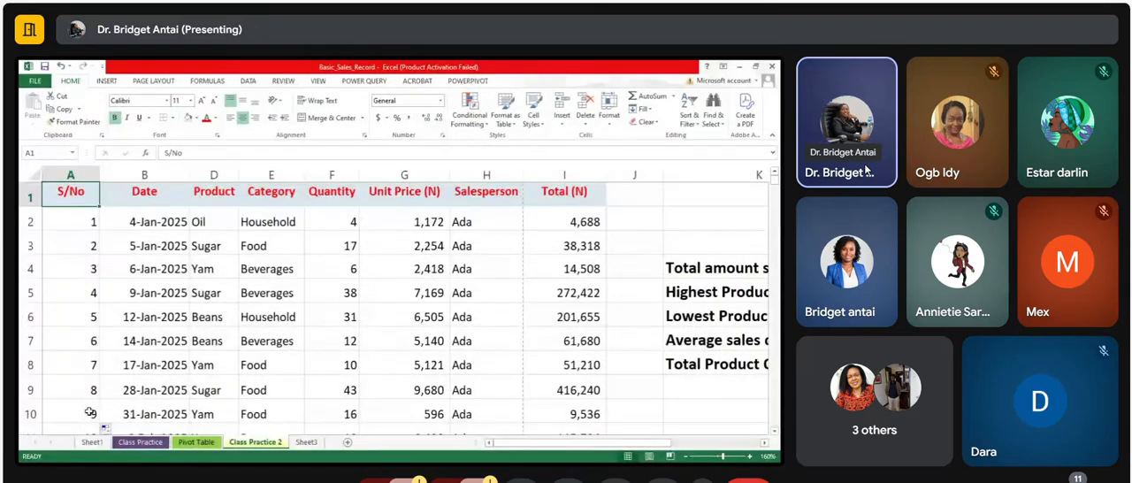
pyautogui.click(240, 366)
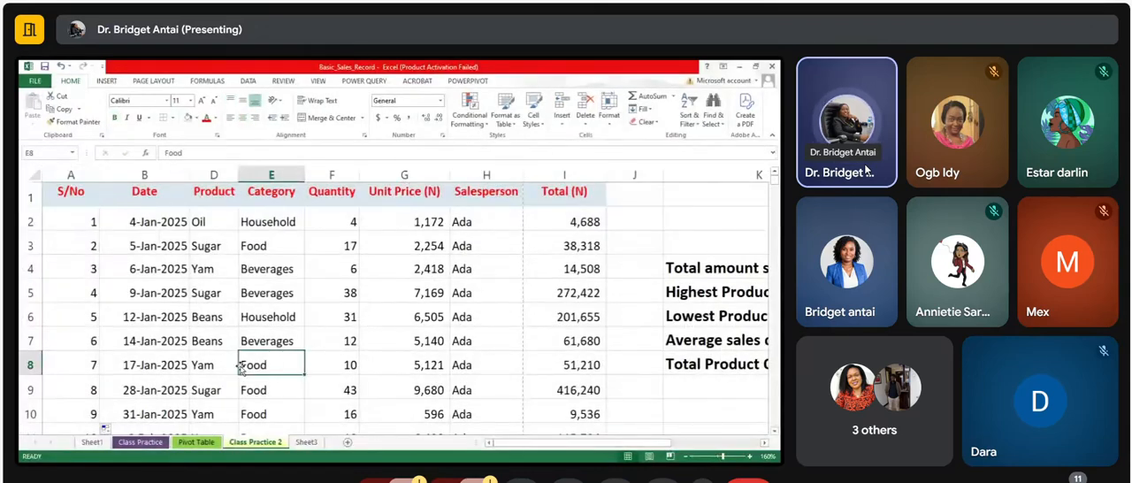
pyautogui.click(35, 82)
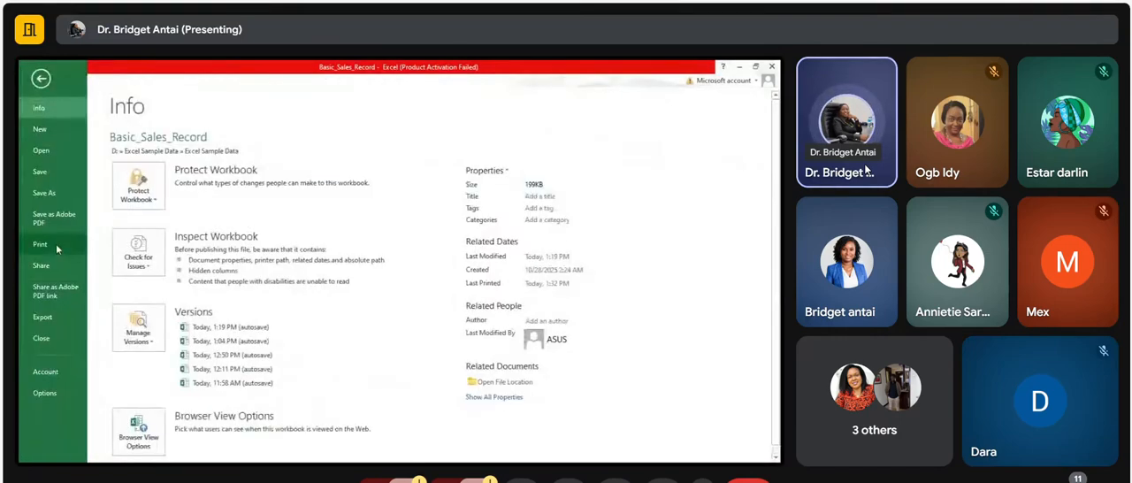
pyautogui.click(55, 244)
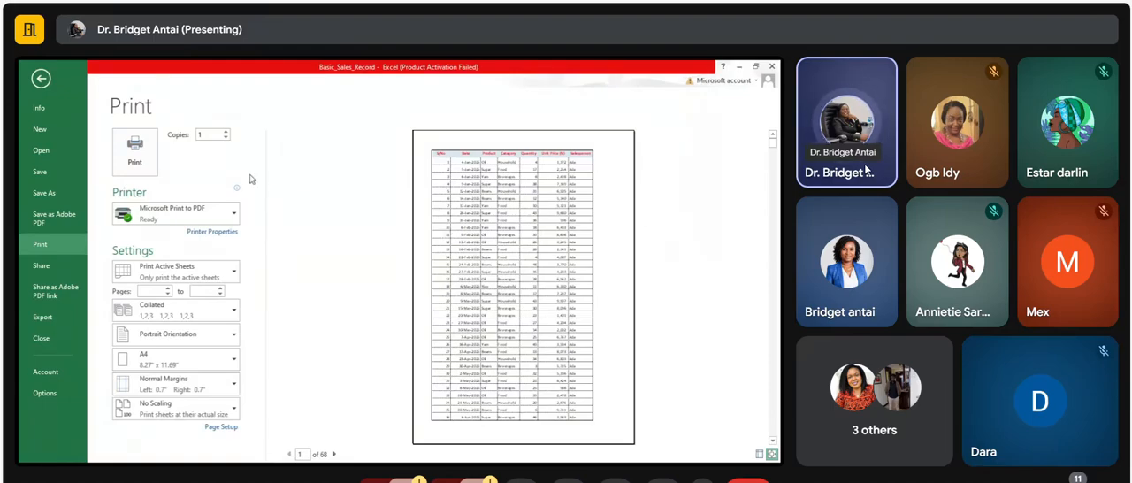
pyautogui.click(41, 79)
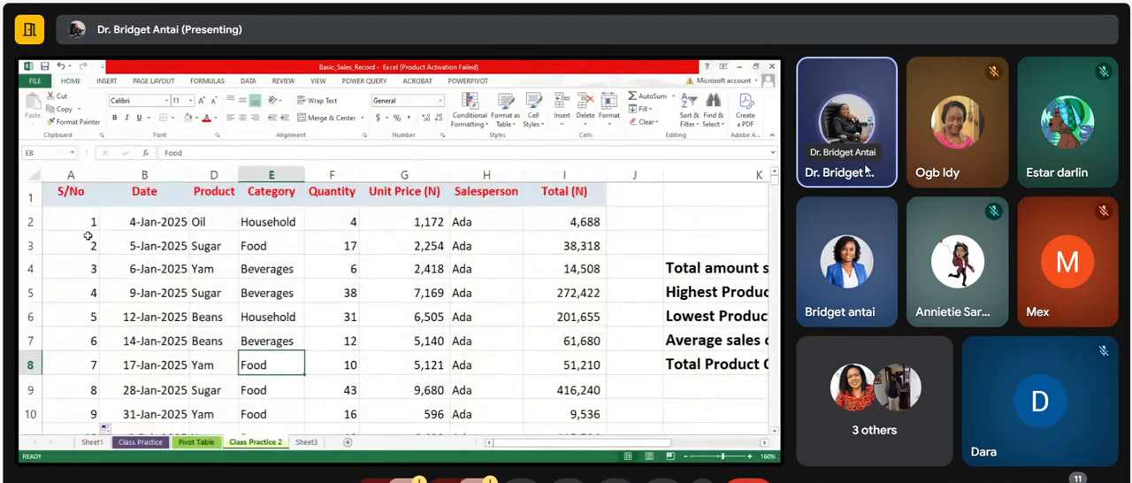
# Step: Undo the last number series fill and clear the starting numbers from cells A2 and A3
pyautogui.hotkey('ctrl', 'z')
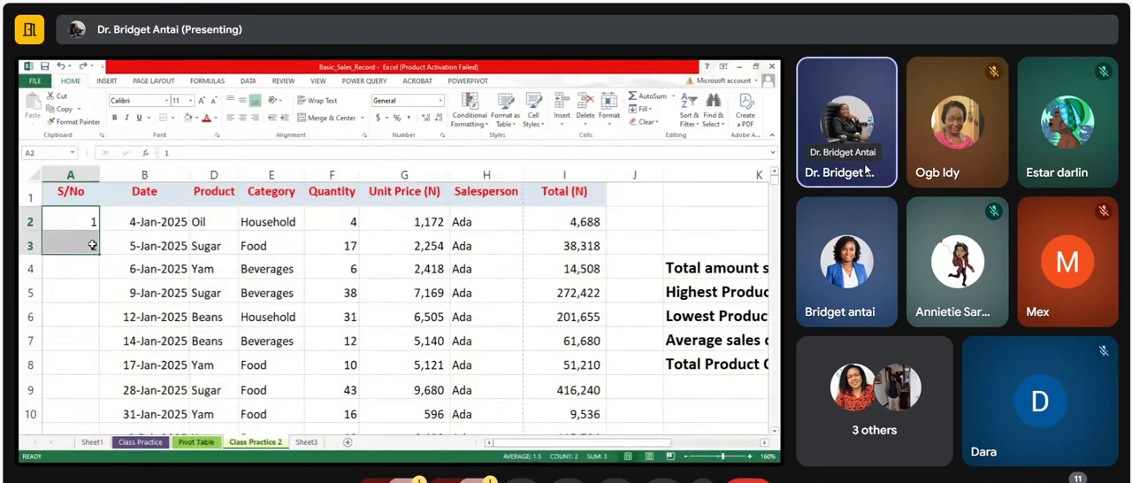
pyautogui.press('Delete')
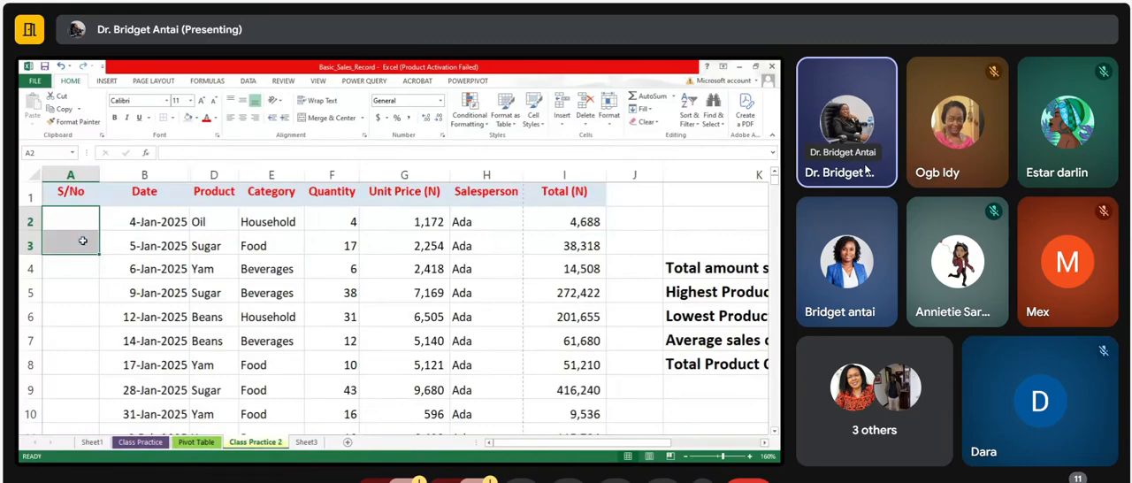
pyautogui.click(85, 220)
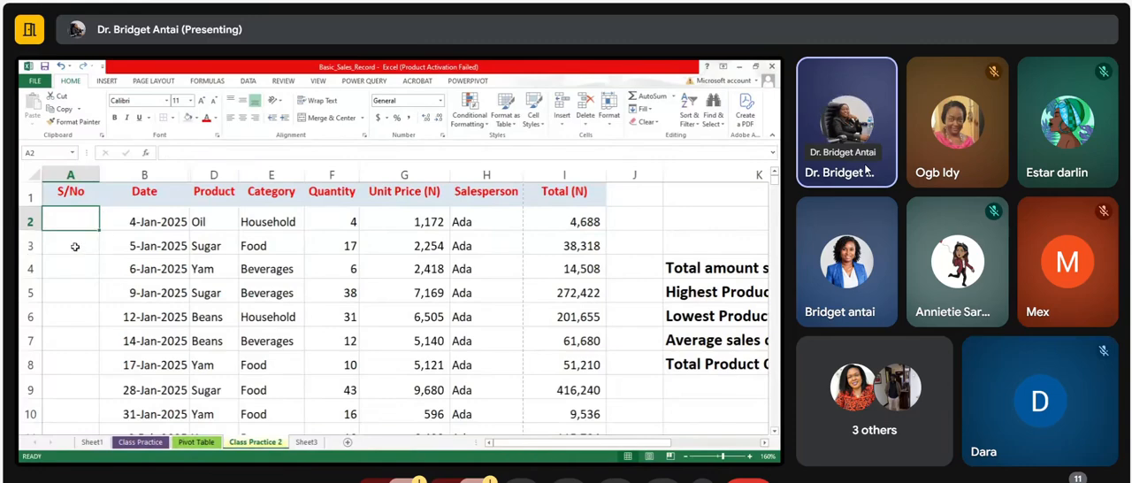
pyautogui.click(75, 245)
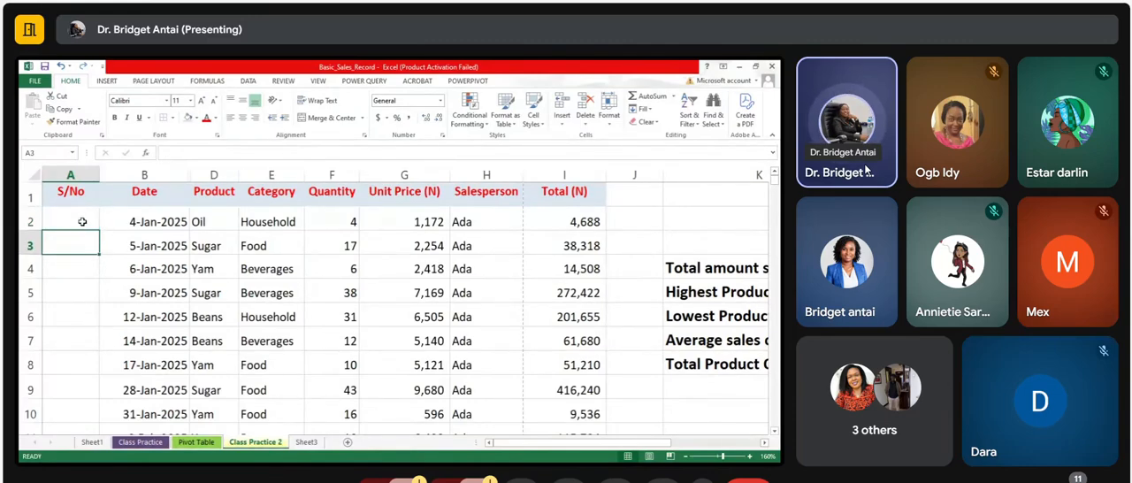
# Step: Enter 5 in cell A2 and 10 in cell A3 as the starting values of the S/No column
pyautogui.click(82, 222)
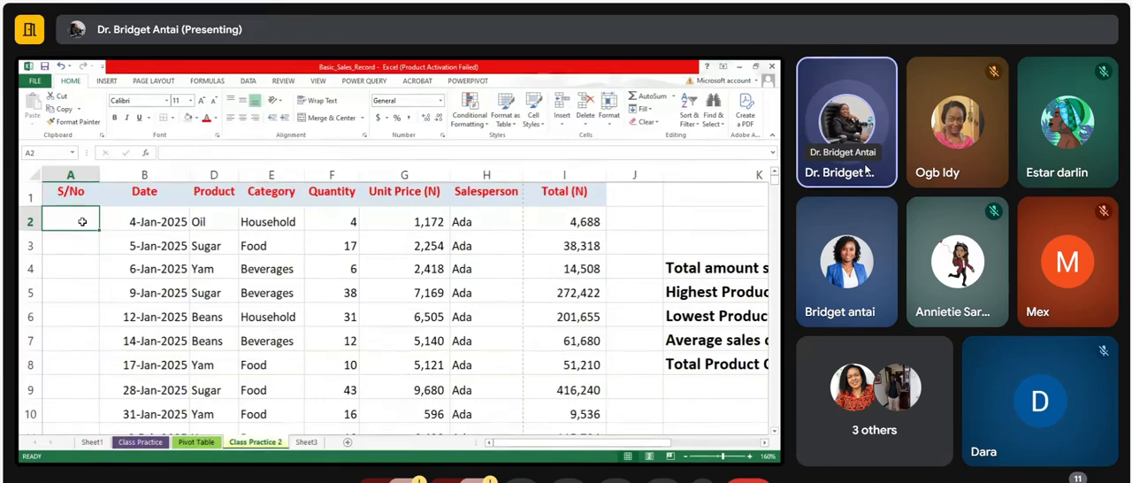
pyautogui.write('5')
pyautogui.click(85, 247)
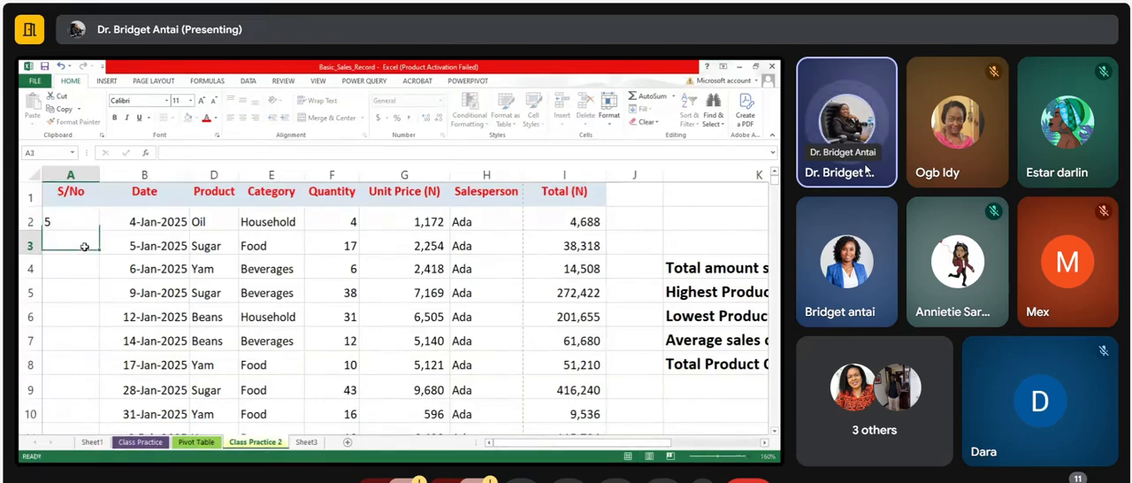
pyautogui.write('1')
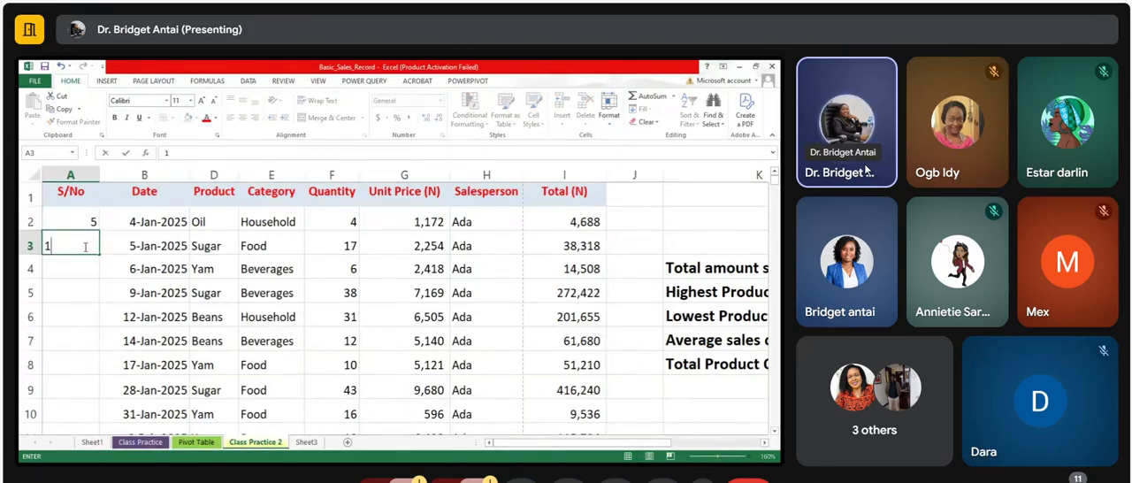
pyautogui.write('0')
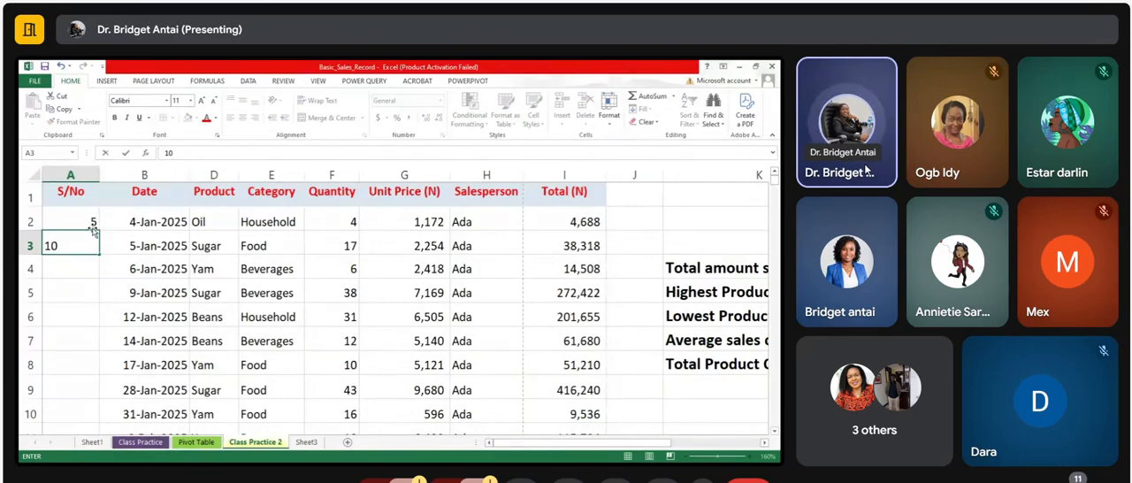
pyautogui.click(93, 221)
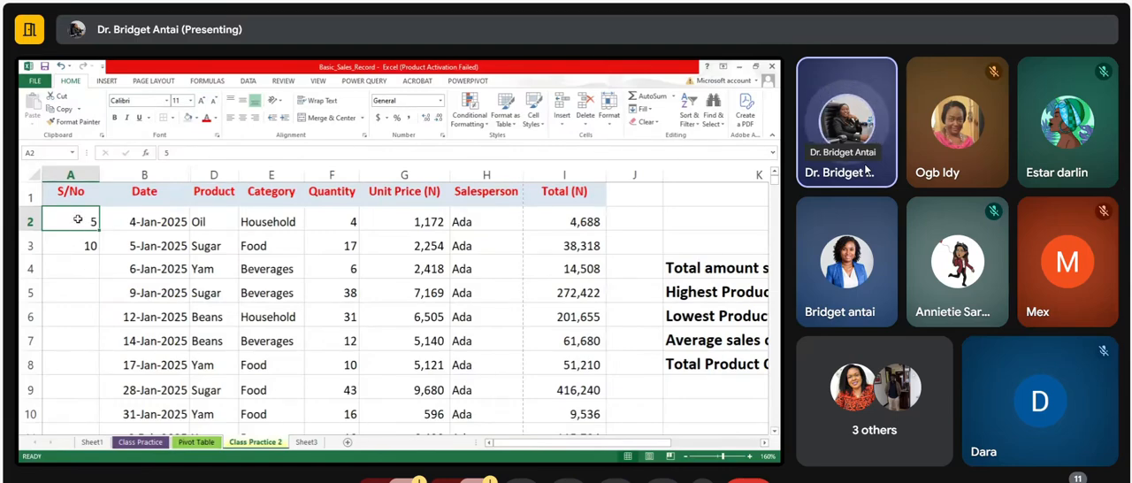
# Step: Extend the series from A2:A3 down the S/No column and check the number of the last sales record
pyautogui.moveTo(78, 221); pyautogui.dragTo(77, 248)
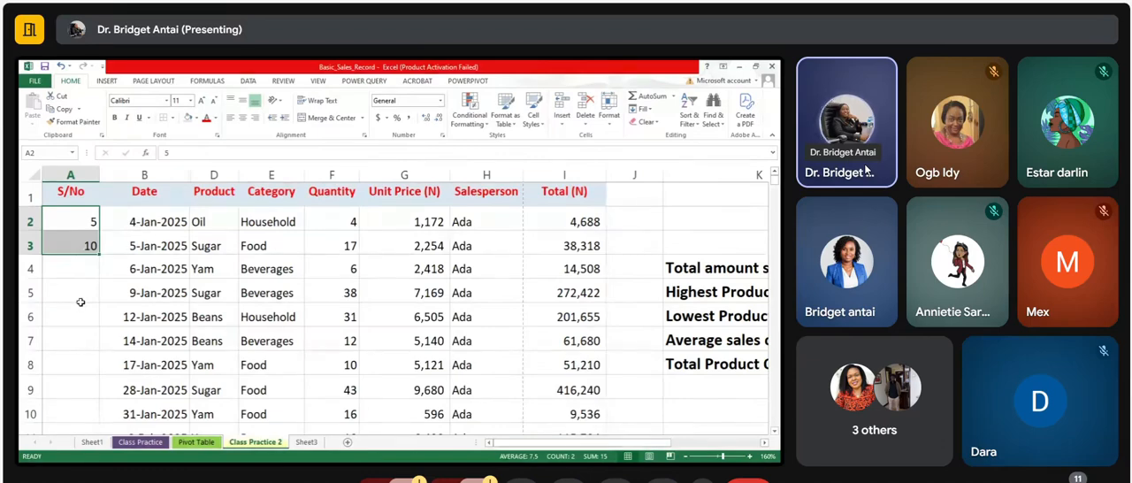
pyautogui.doubleClick(99, 257)
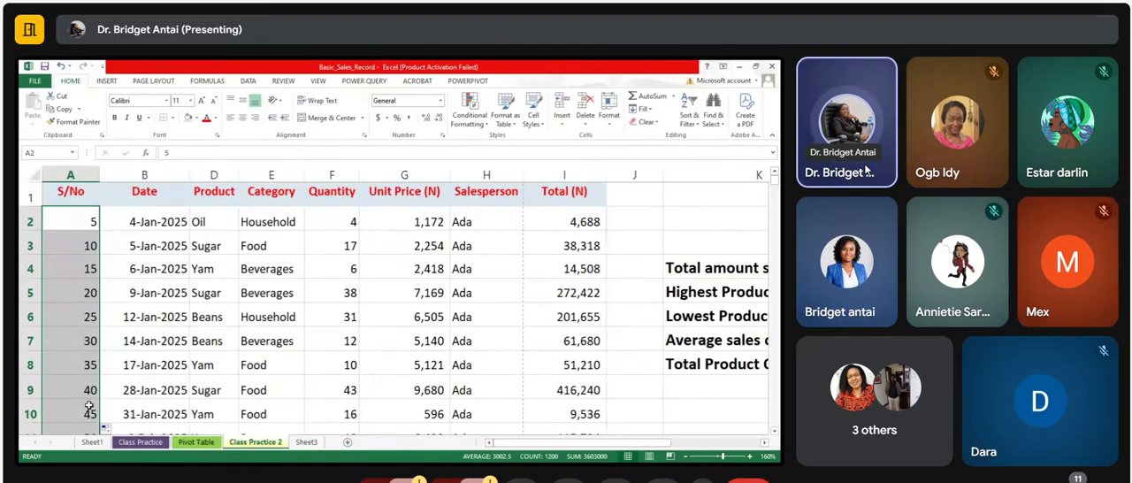
pyautogui.hotkey('ctrl', 'Down')
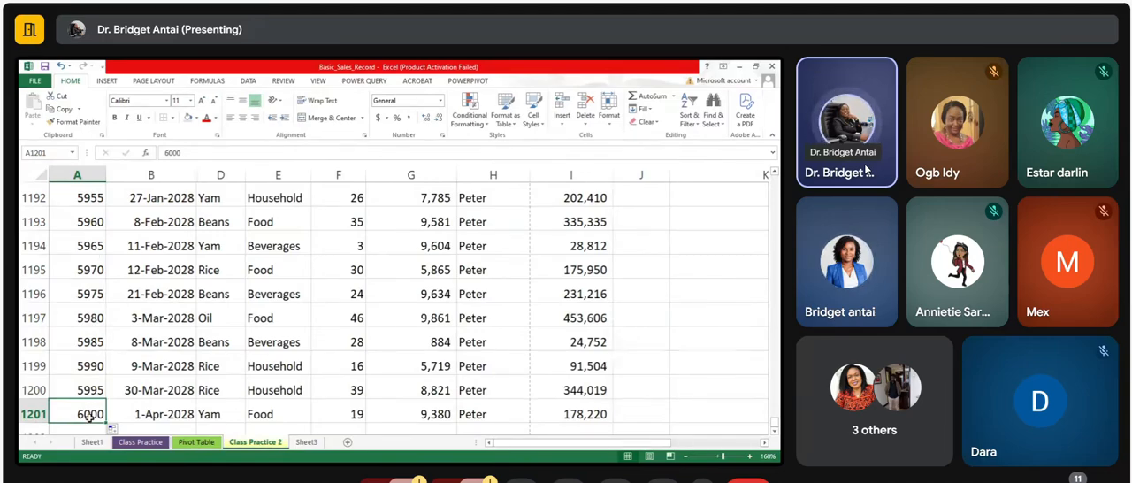
pyautogui.hotkey('ctrl', 'Home')
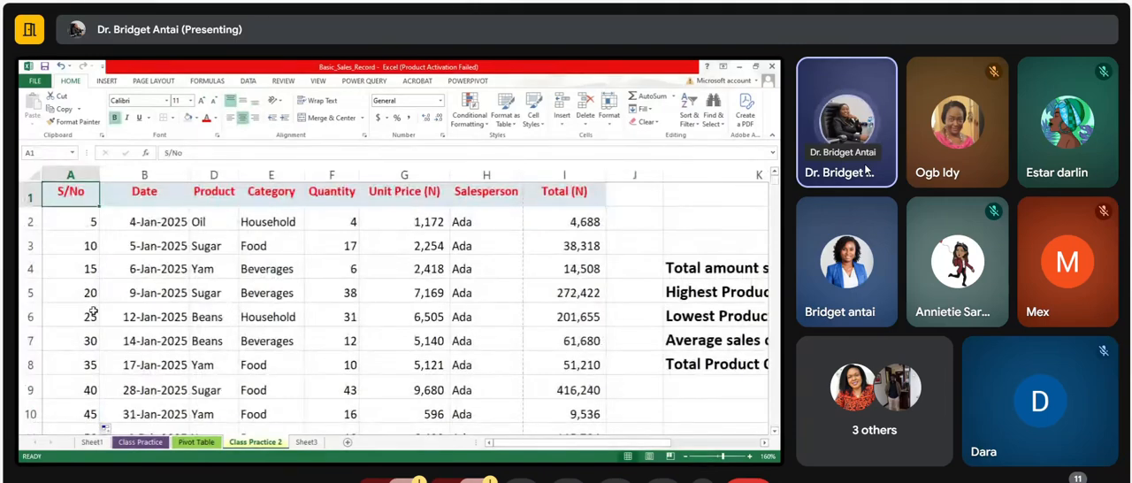
# Step: Undo the fill in steps of five and clear its starting values from A2 and A3
pyautogui.hotkey('ctrl', 'z')
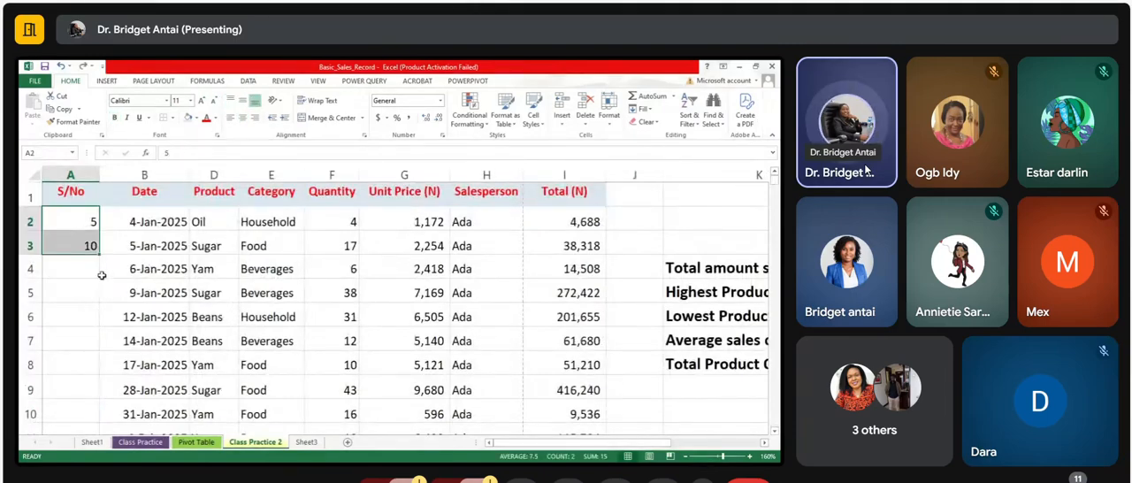
pyautogui.press('Delete')
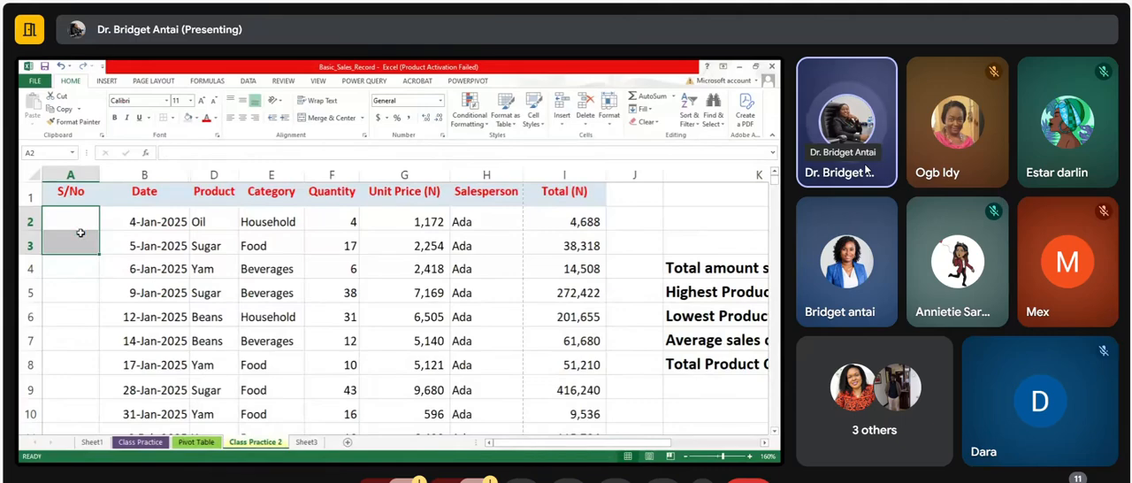
pyautogui.click(80, 269)
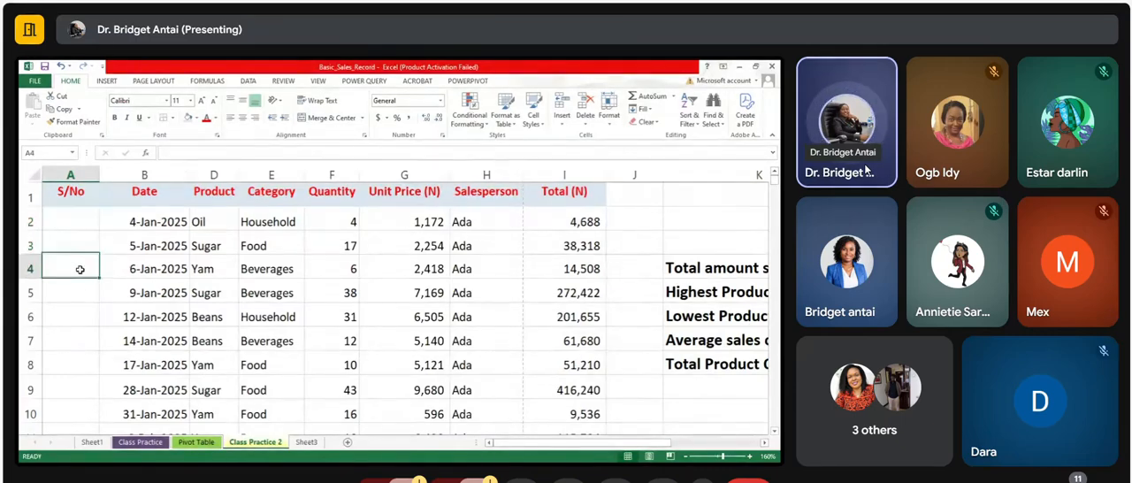
# Step: Enter the starting serial numbers 100 in cell A2 and 101 in cell A3
pyautogui.click(89, 217)
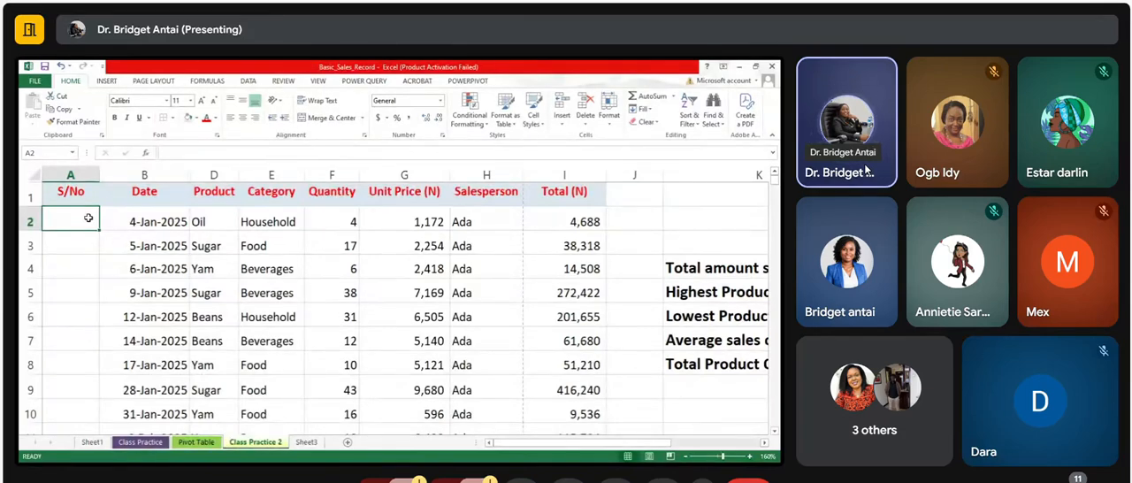
pyautogui.write('100')
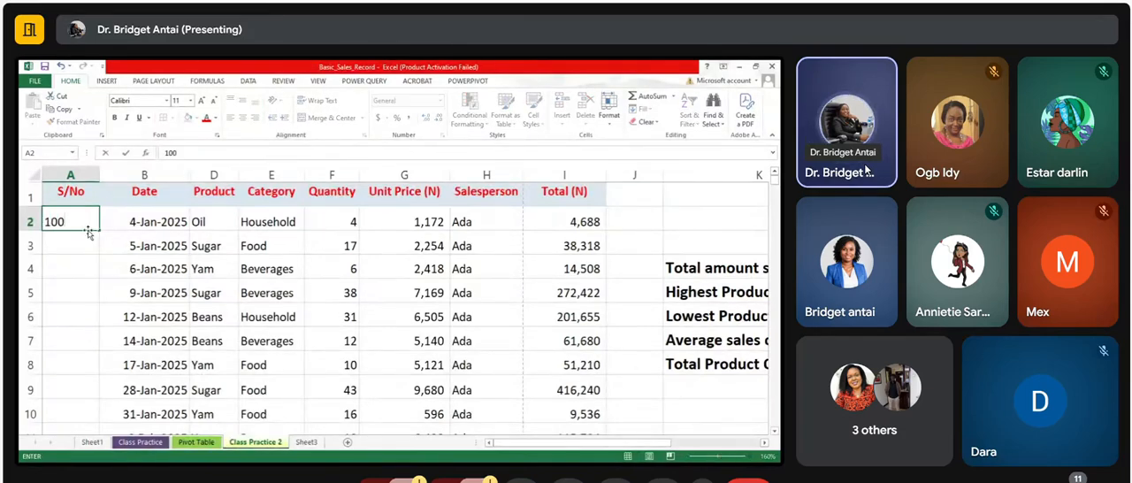
pyautogui.click(85, 242)
pyautogui.write('101')
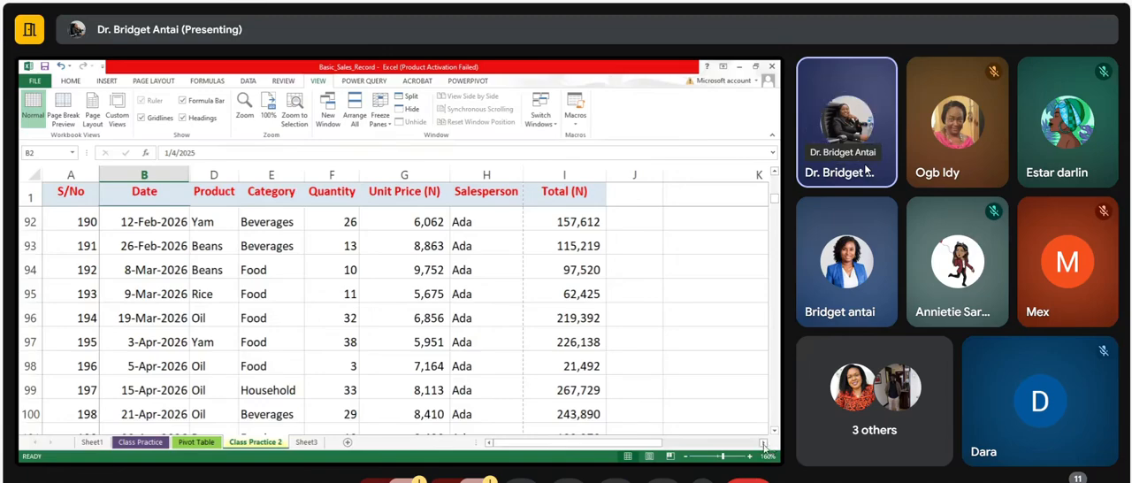
# Step: Unfreeze the panes that lock the header row and the S/No column of the sales record
pyautogui.doubleClick(763, 445)
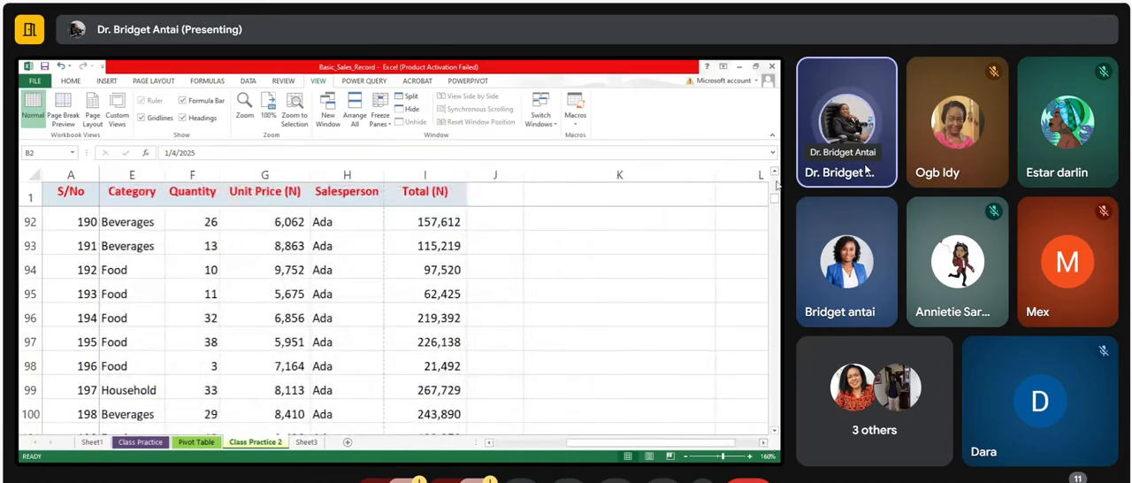
pyautogui.scroll(-2, 768, 288)
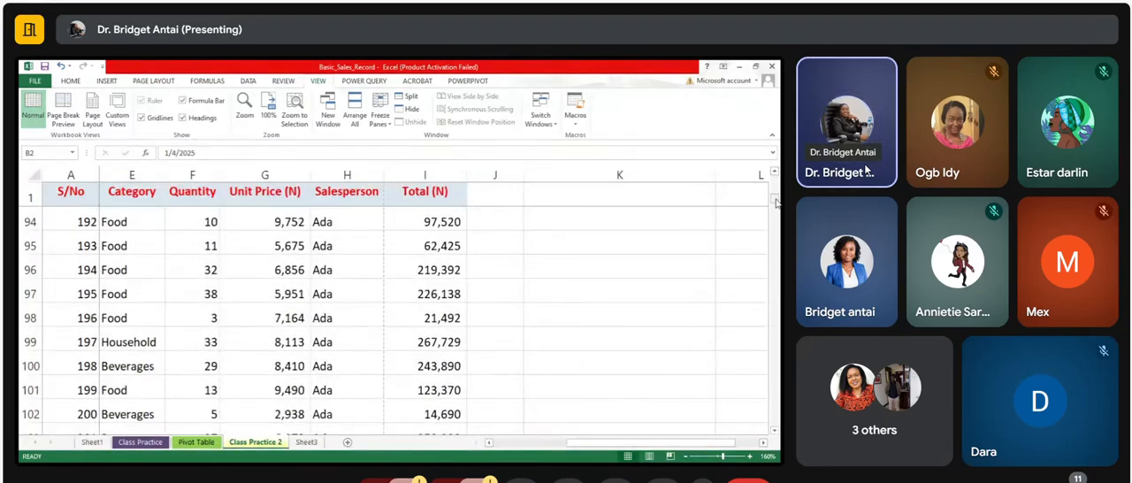
pyautogui.moveTo(775, 203); pyautogui.dragTo(775, 179)
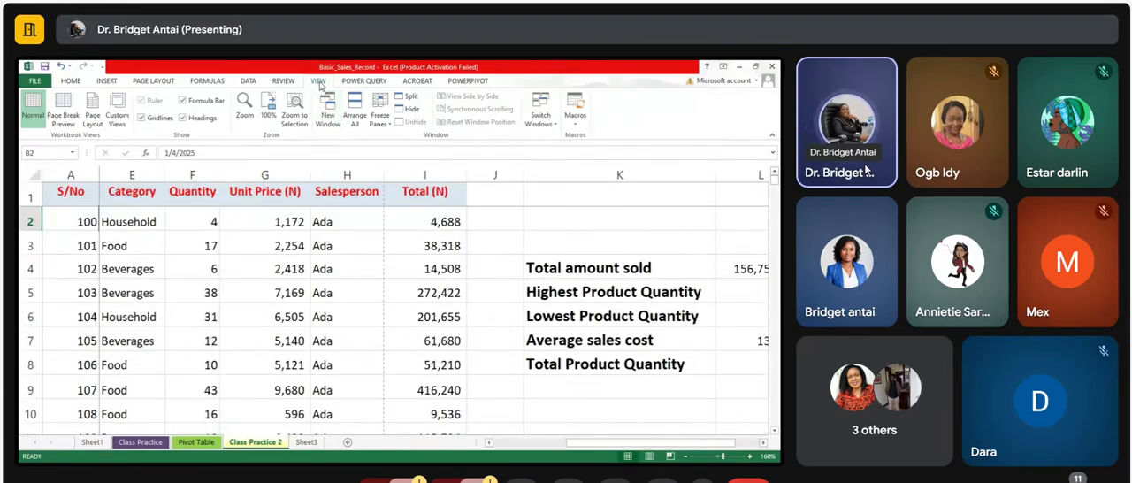
pyautogui.click(385, 127)
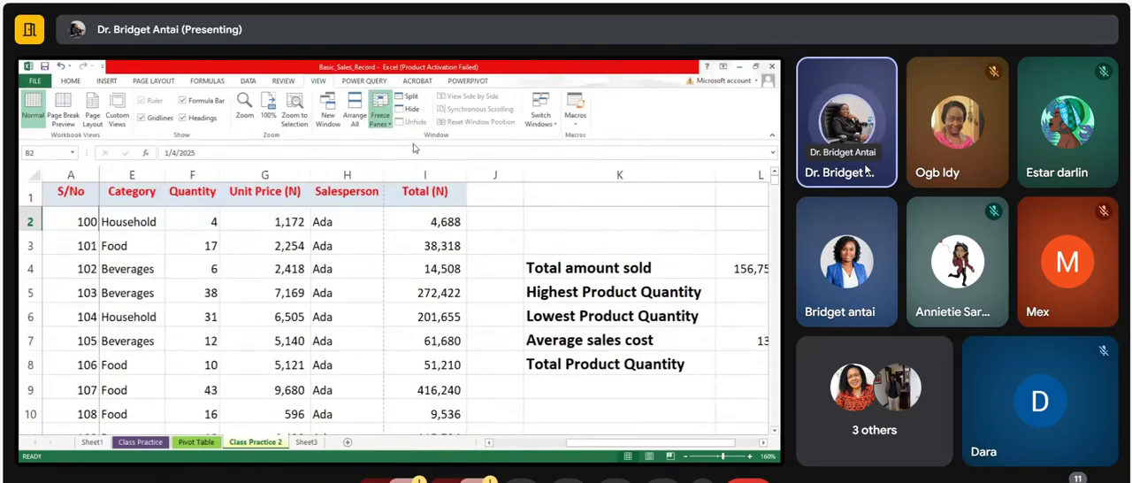
pyautogui.click(412, 148)
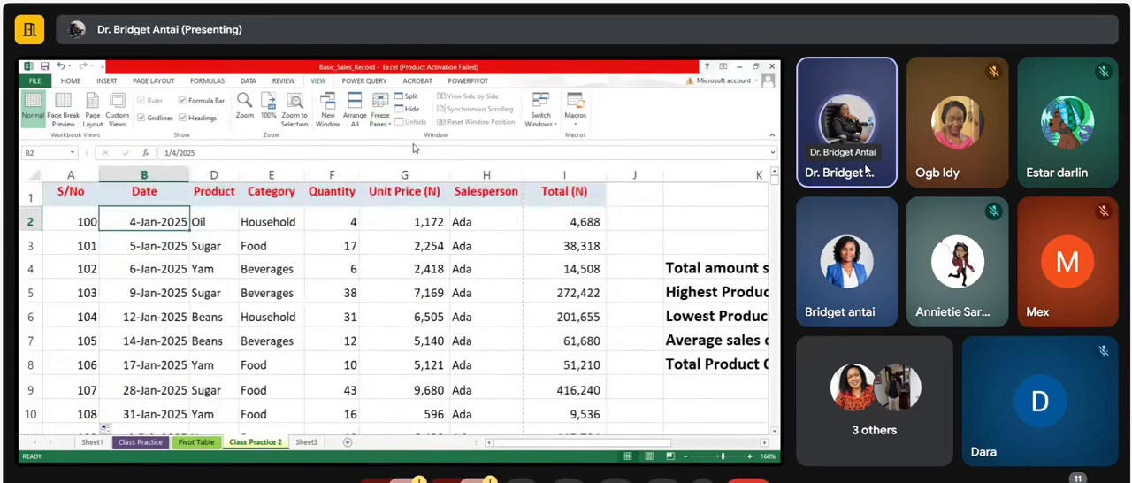
# Step: Check how the header row and S/No column behave with unfrozen panes when moving down and across the sheet
pyautogui.click(770, 433)
pyautogui.click(771, 432)
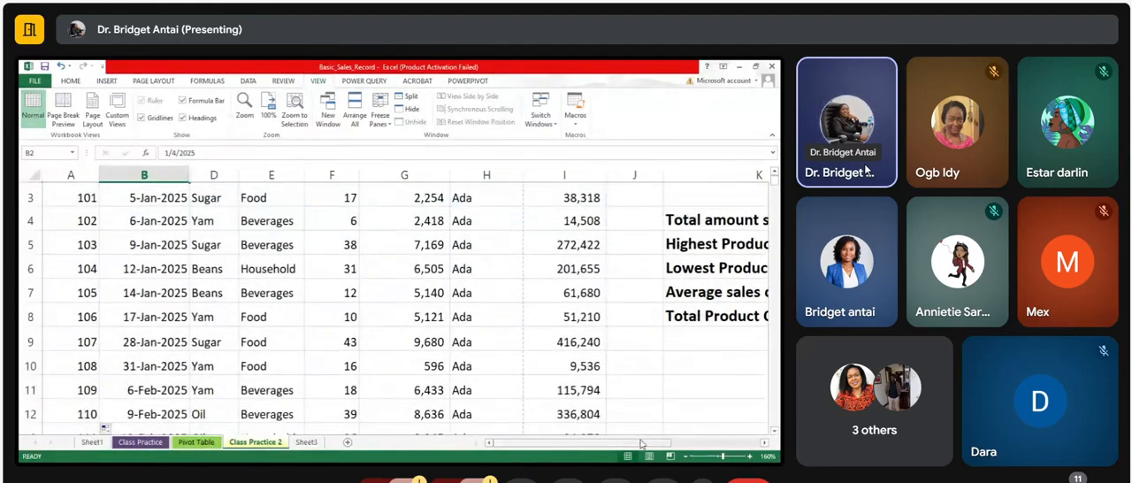
pyautogui.click(765, 445)
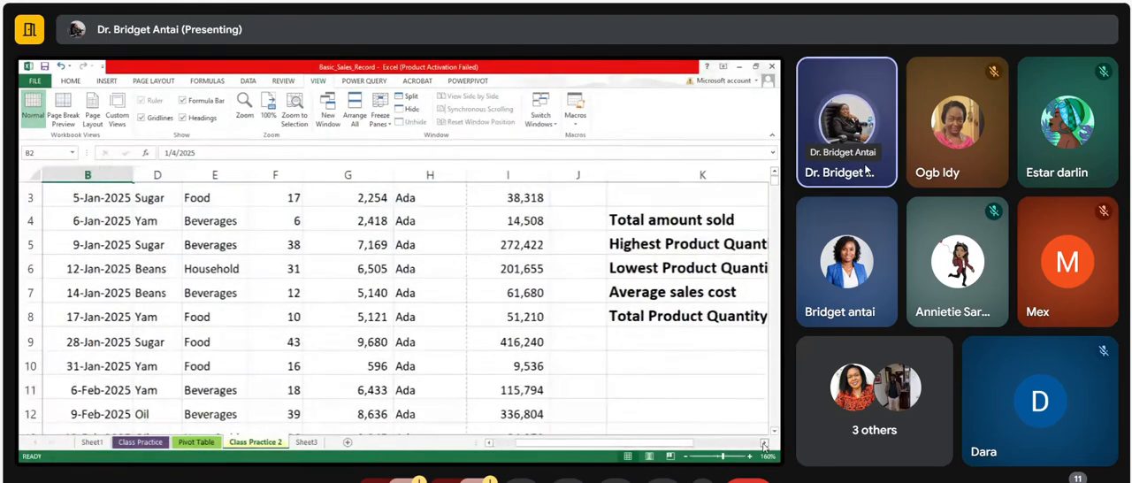
pyautogui.click(489, 444)
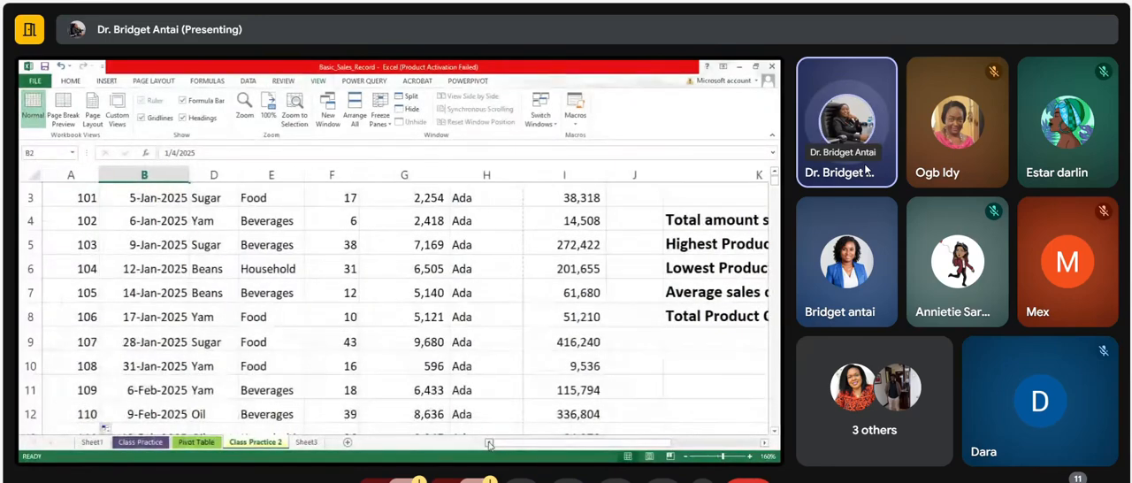
pyautogui.click(774, 174)
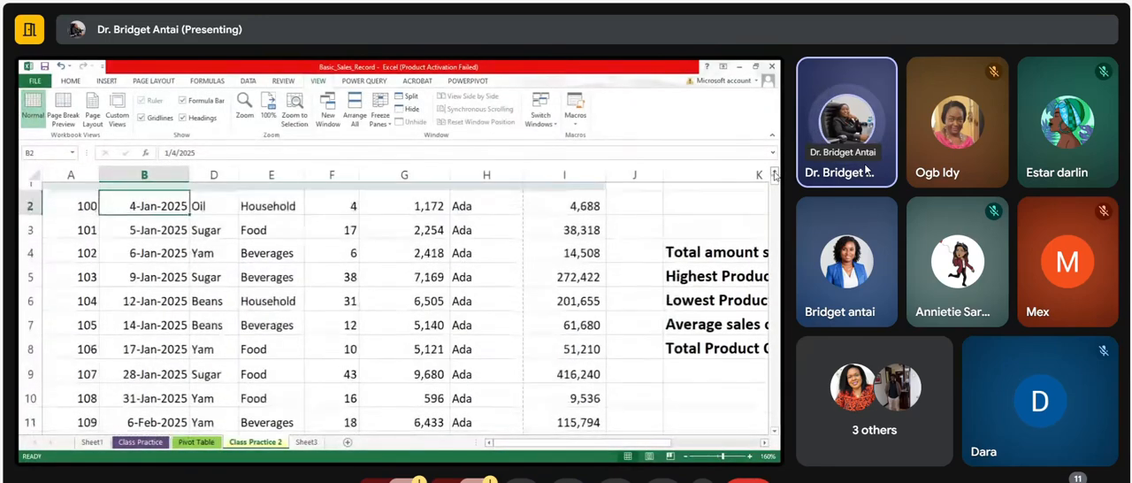
pyautogui.click(774, 174)
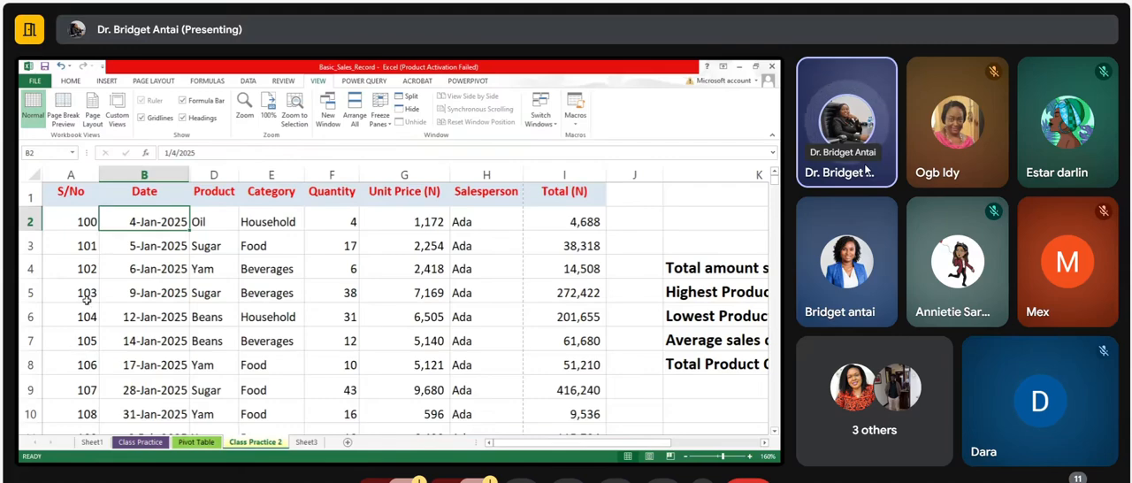
# Step: Insert an empty column before the S/No column and copy the Salesperson column into it
pyautogui.click(500, 176)
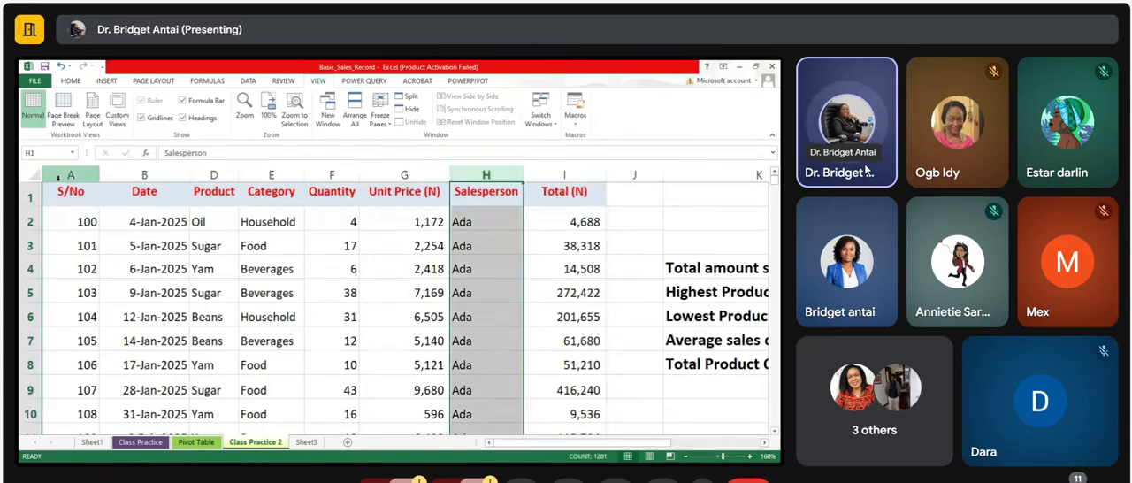
pyautogui.click(85, 176)
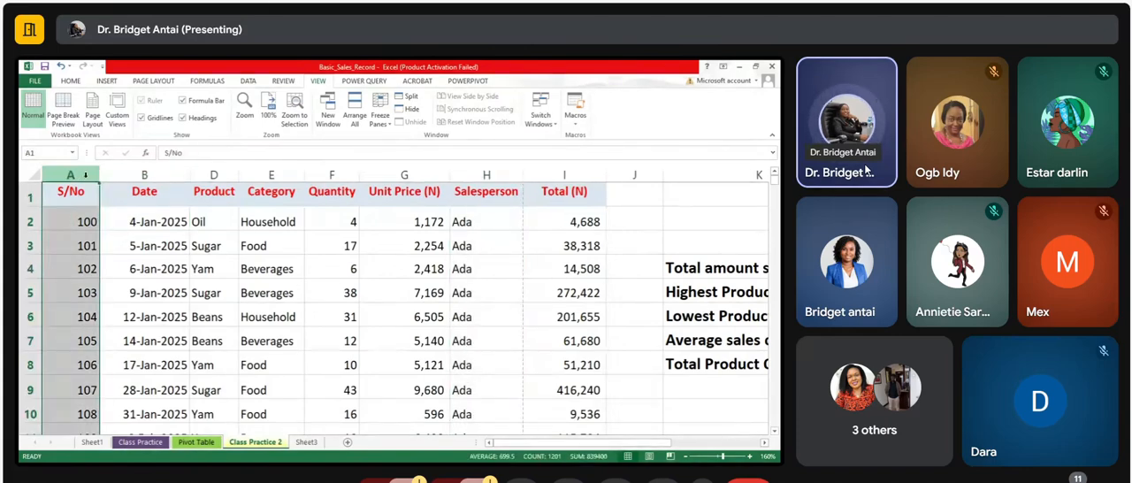
pyautogui.click(126, 264)
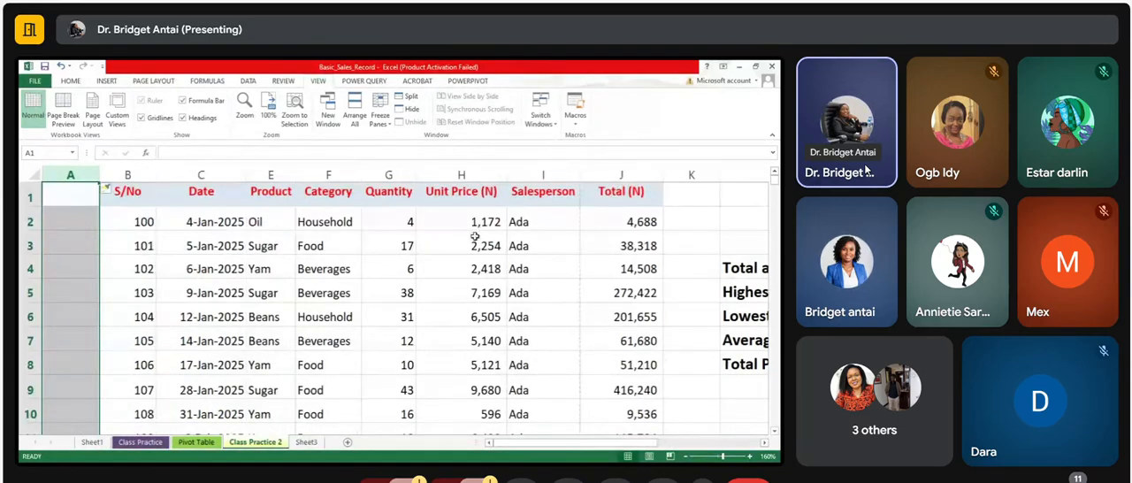
pyautogui.click(557, 181)
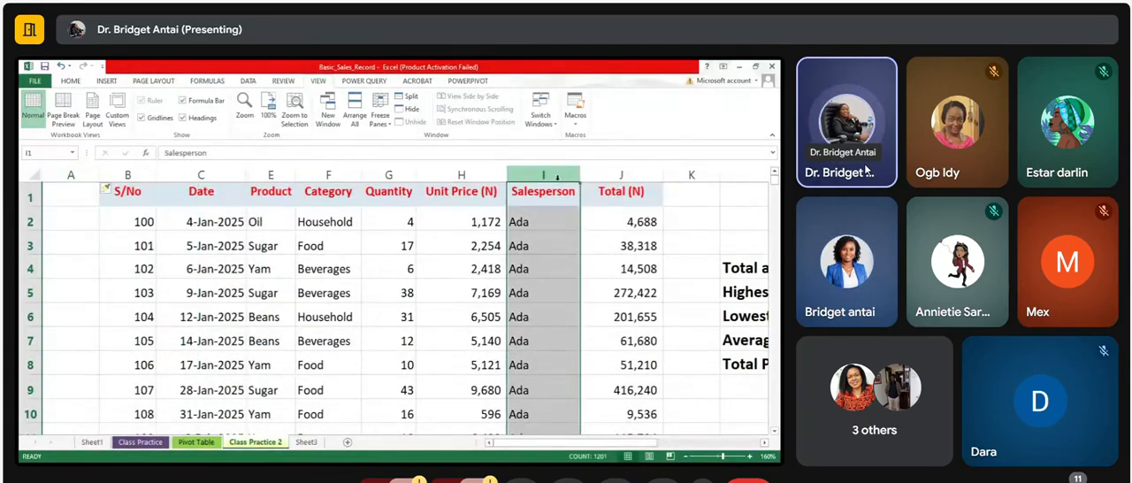
pyautogui.hotkey('ctrl', 'c')
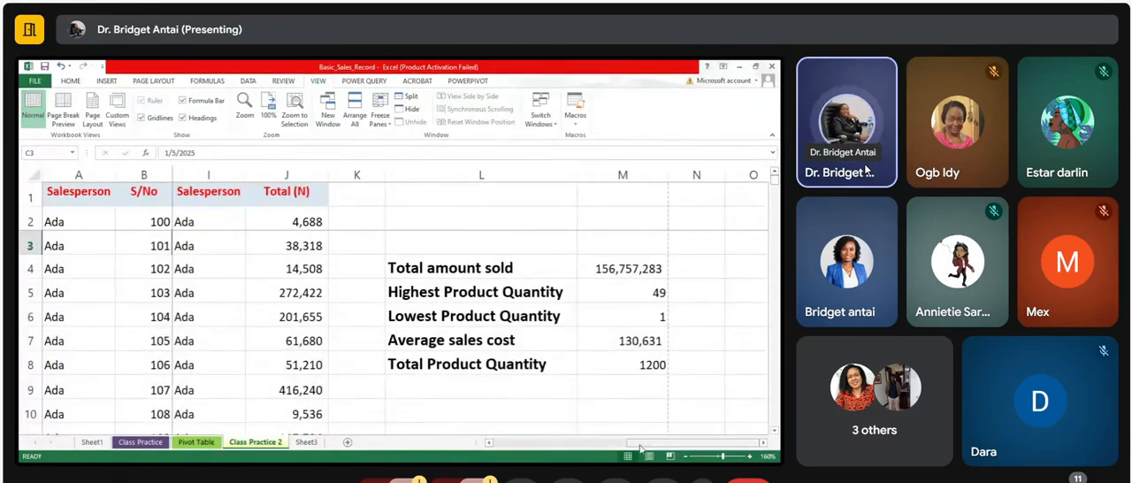
# Step: Add filter controls to the header row of the sales record, working from the Date header
pyautogui.moveTo(652, 445); pyautogui.dragTo(520, 444)
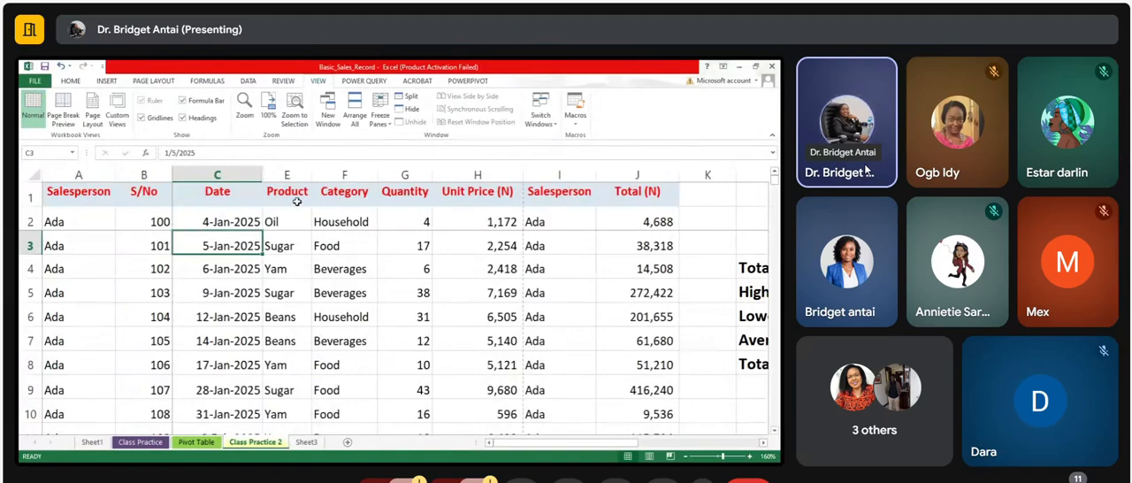
pyautogui.click(201, 196)
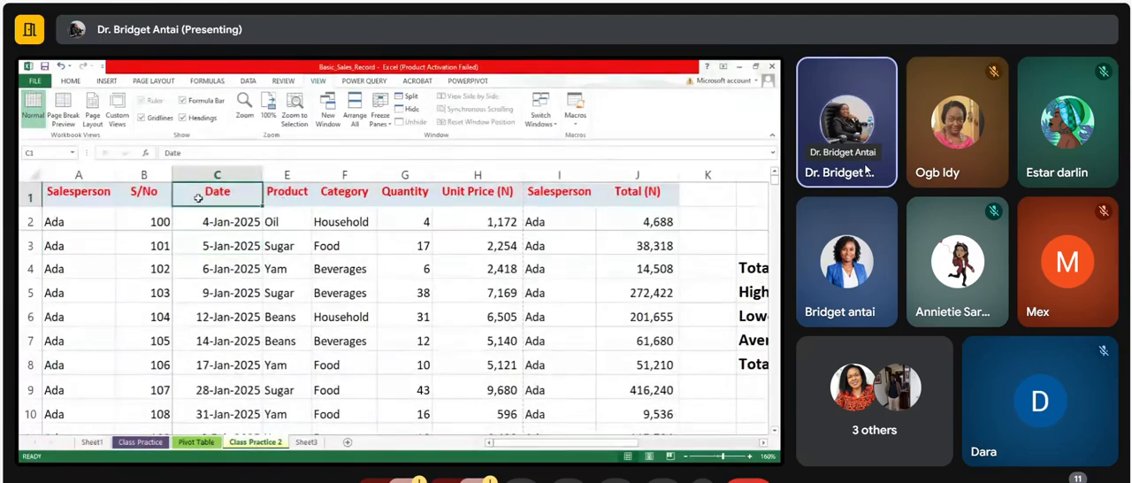
pyautogui.click(69, 80)
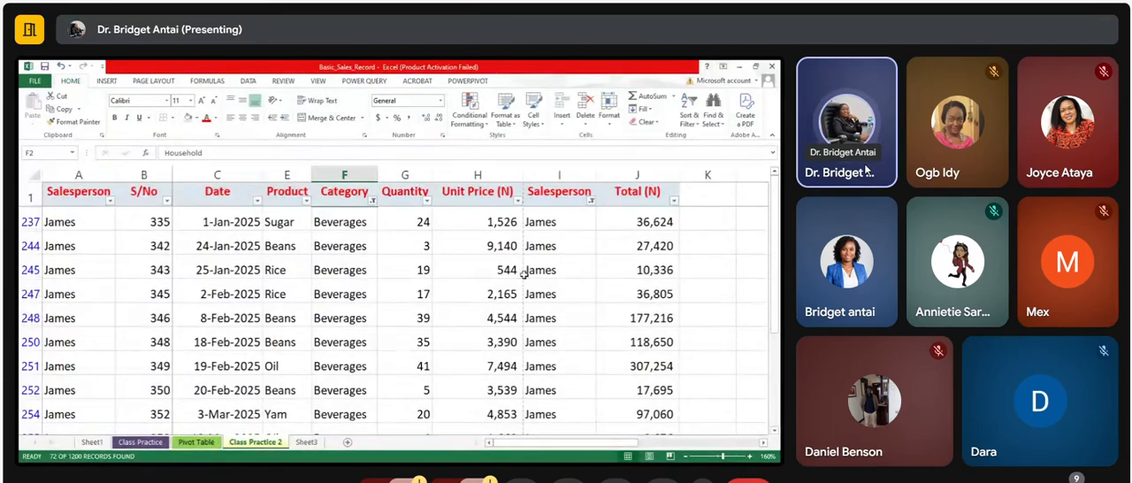
# Step: Review the pivot table and its field list on the Pivot Table sheet, and return to the Class Practice 2 sheet
pyautogui.click(205, 445)
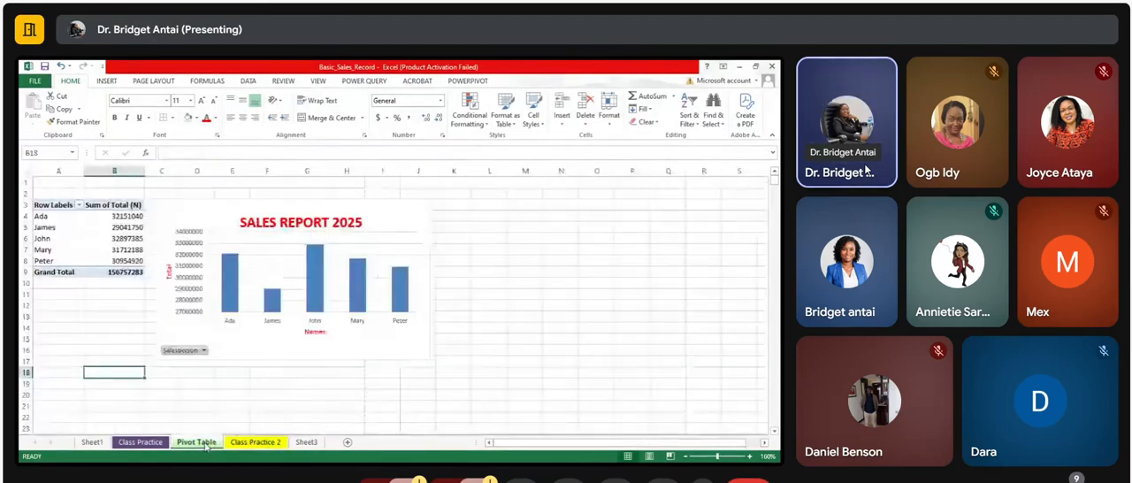
pyautogui.click(103, 249)
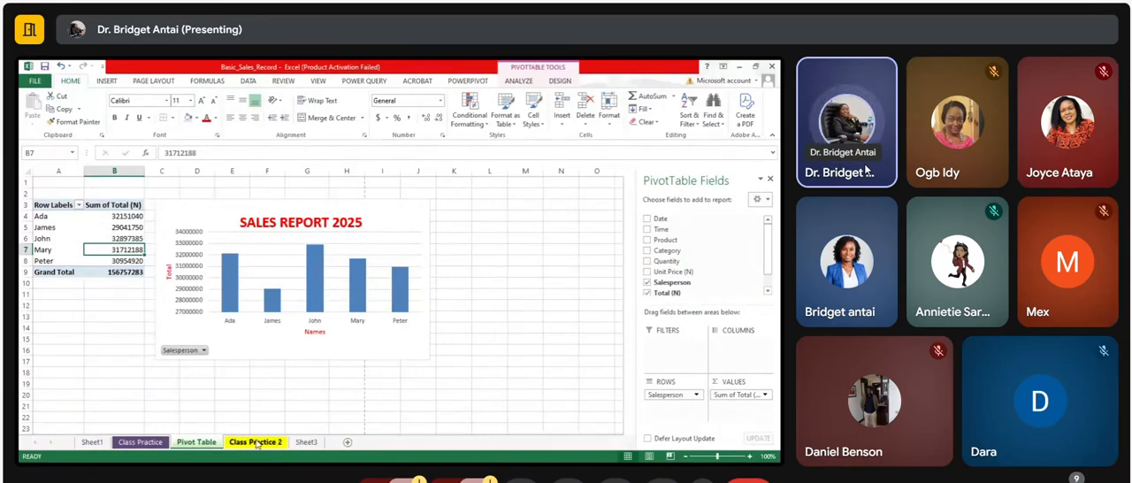
pyautogui.click(255, 443)
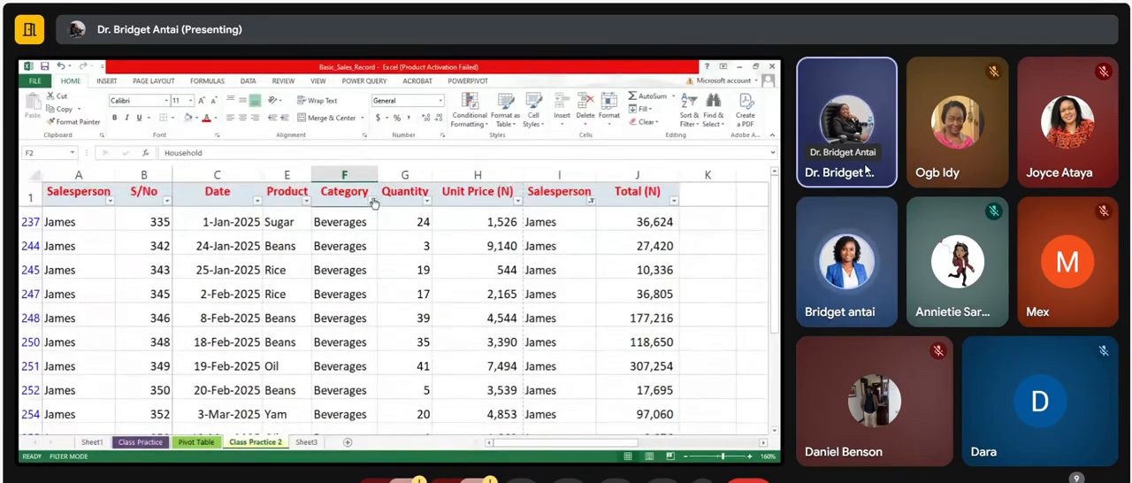
# Step: Clear the Category and Salesperson filters from the sales record and open the sort and filter options
pyautogui.click(297, 258)
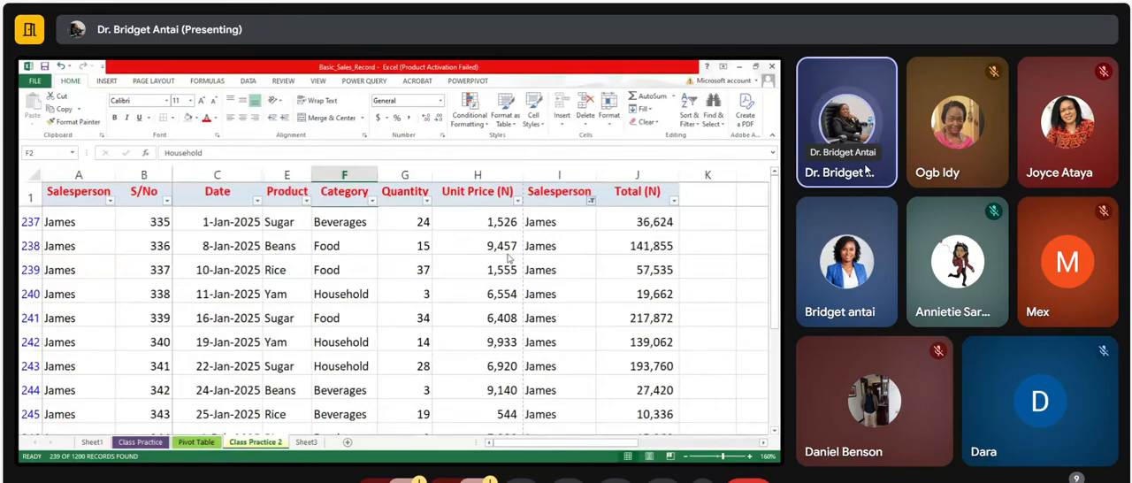
pyautogui.hotkey('ctrl', 'shift', 'l')
pyautogui.hotkey('ctrl', 'shift', 'l')
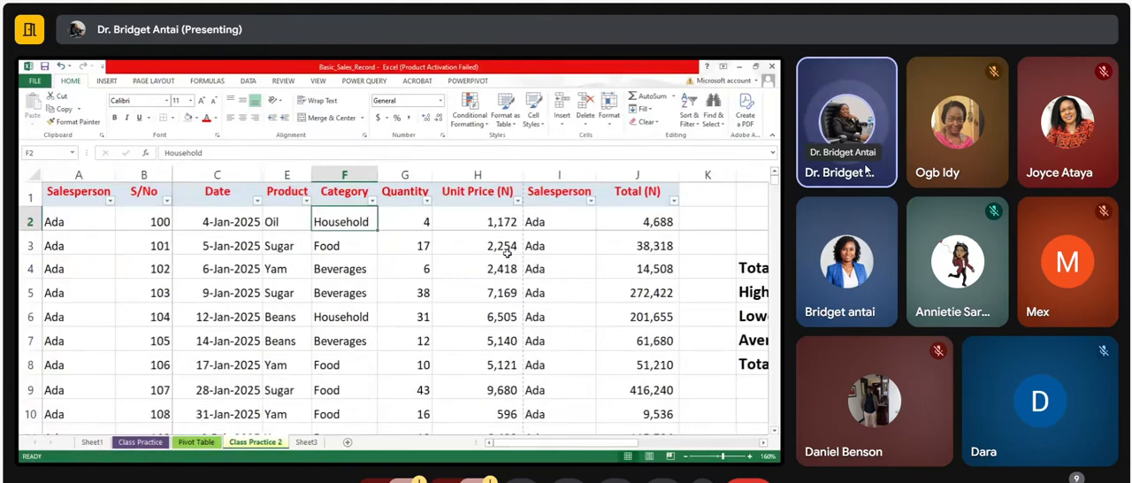
pyautogui.click(694, 125)
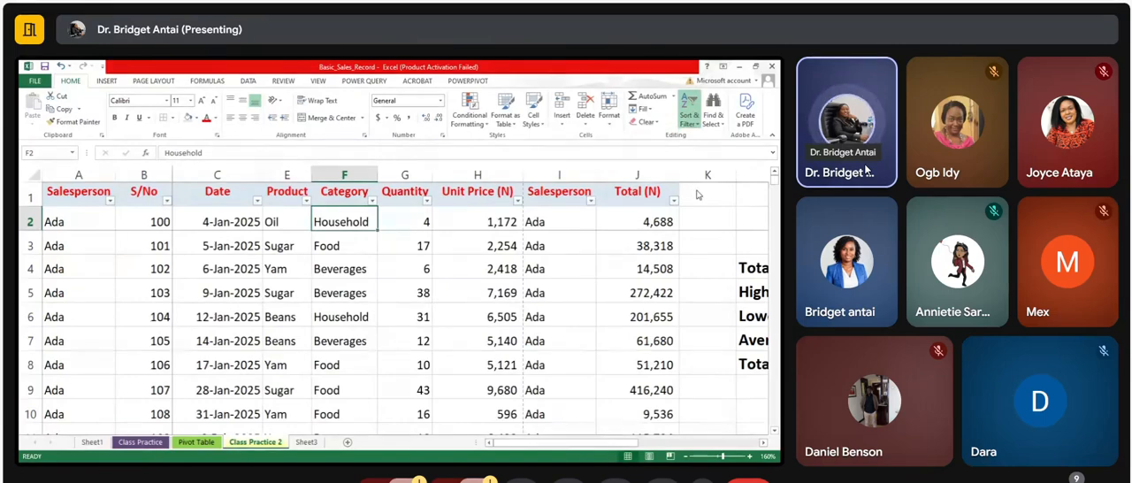
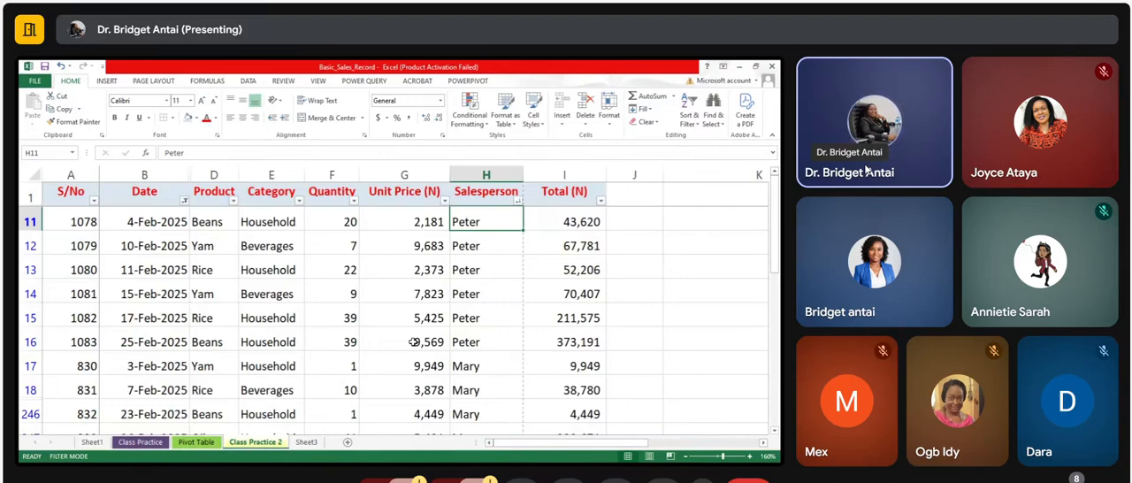
pyautogui.click(504, 297)
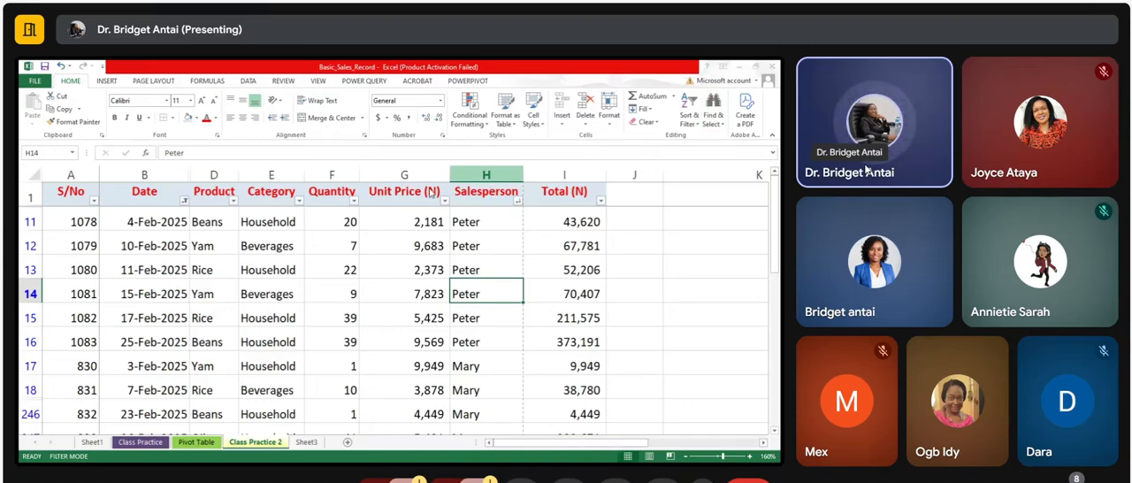
pyautogui.press('Left')
pyautogui.press('Left')
pyautogui.press('Left')
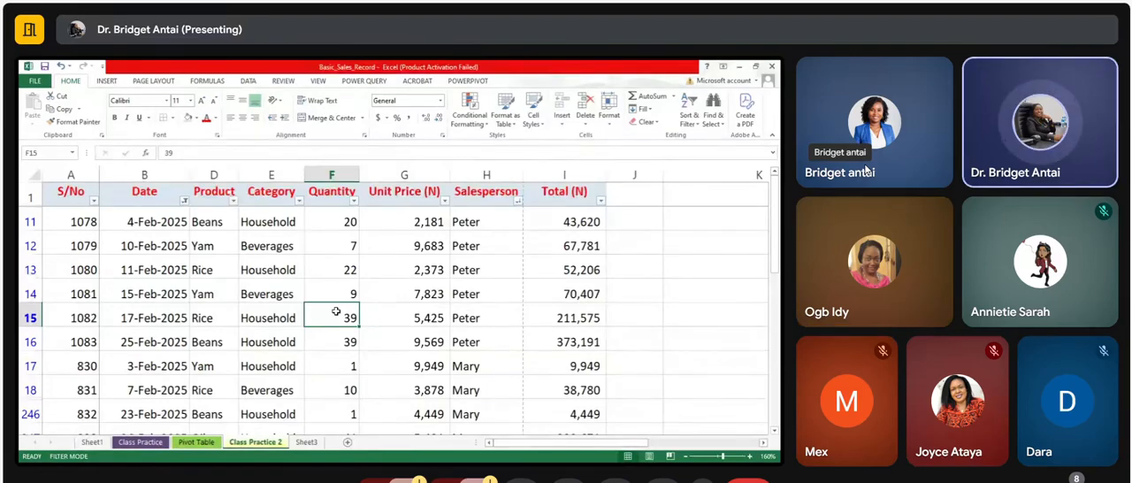
pyautogui.click(223, 357)
pyautogui.click(281, 344)
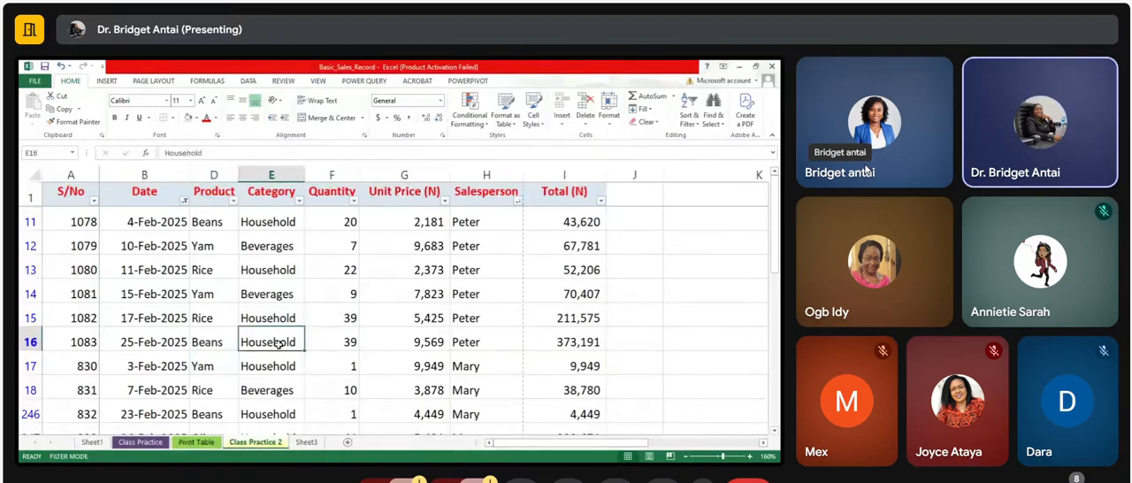
pyautogui.click(328, 340)
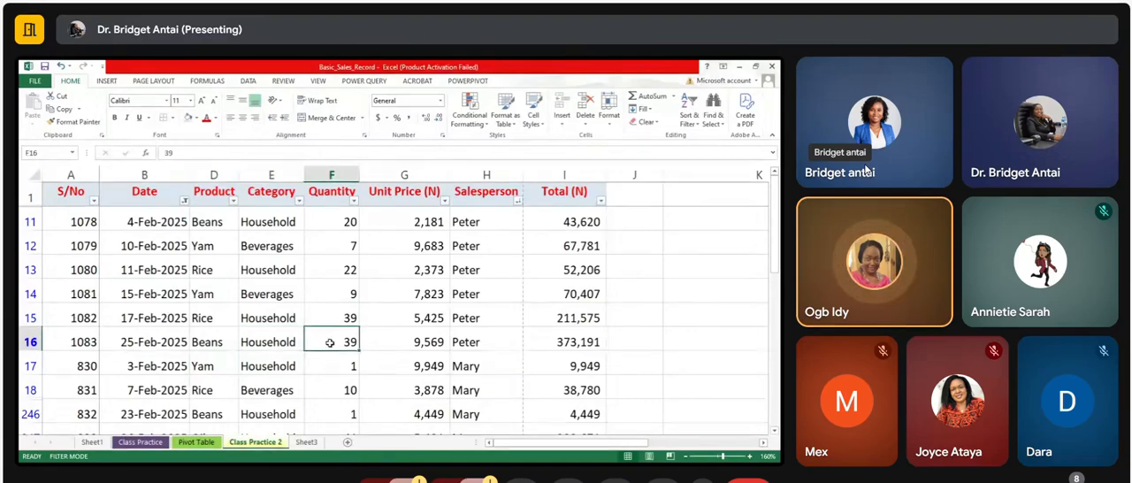
pyautogui.click(376, 455)
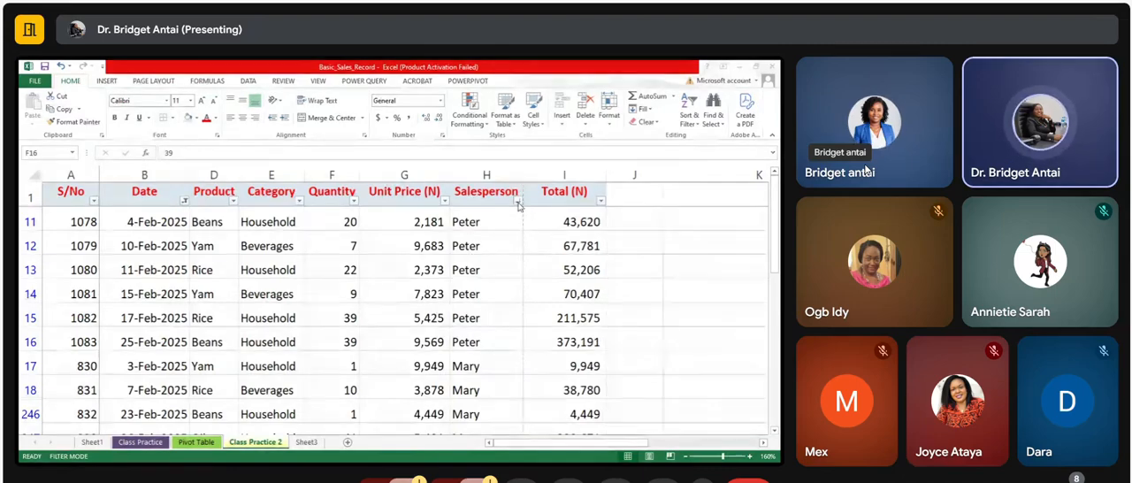
pyautogui.click(380, 265)
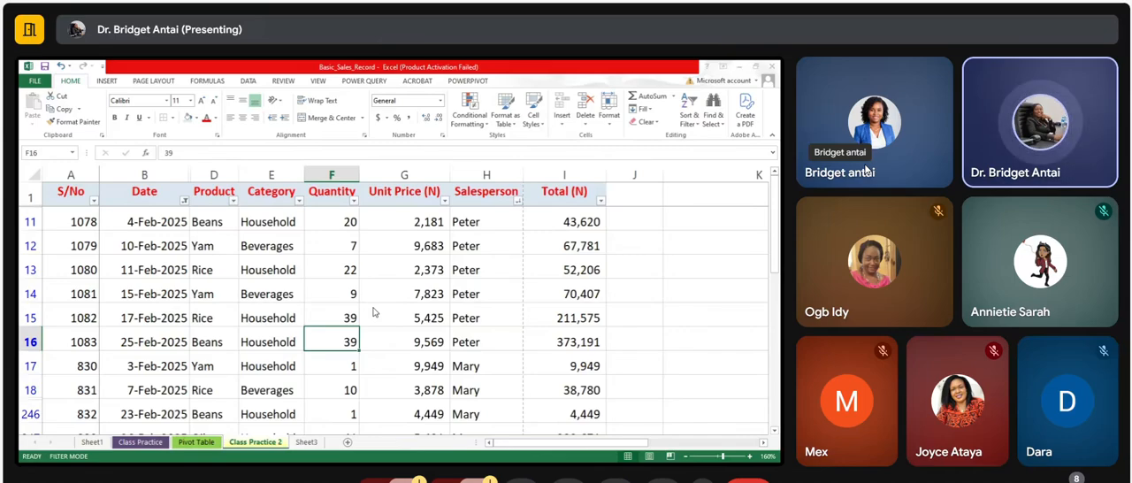
# Step: Remove the filter controls from the sales record so that all its rows are listed
pyautogui.click(488, 363)
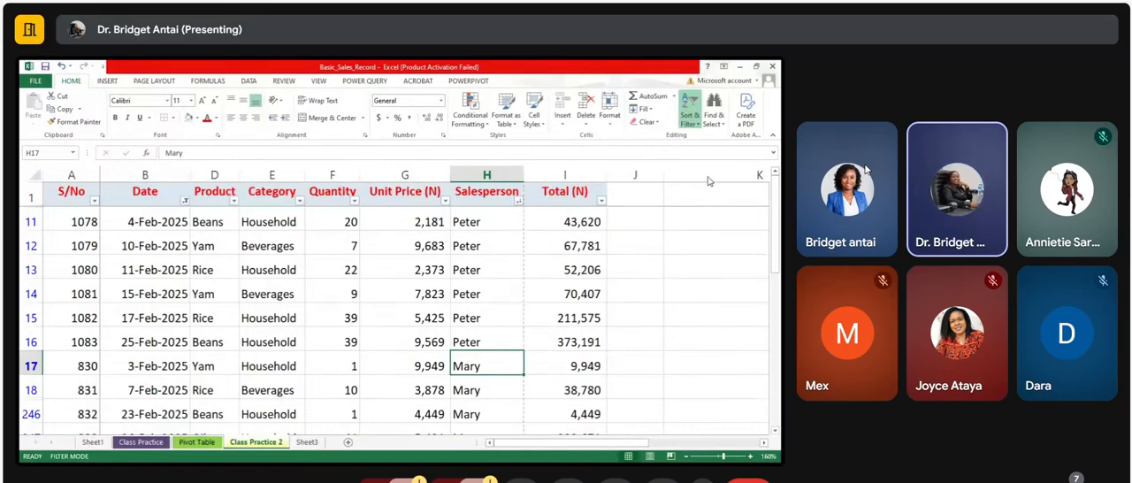
pyautogui.hotkey('ctrl', 'shift', 'l')
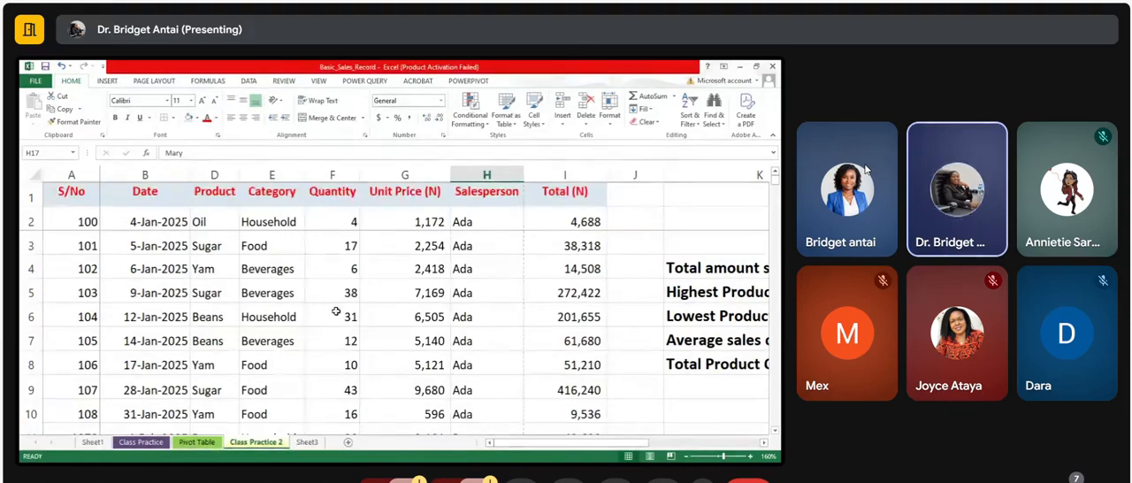
pyautogui.click(328, 339)
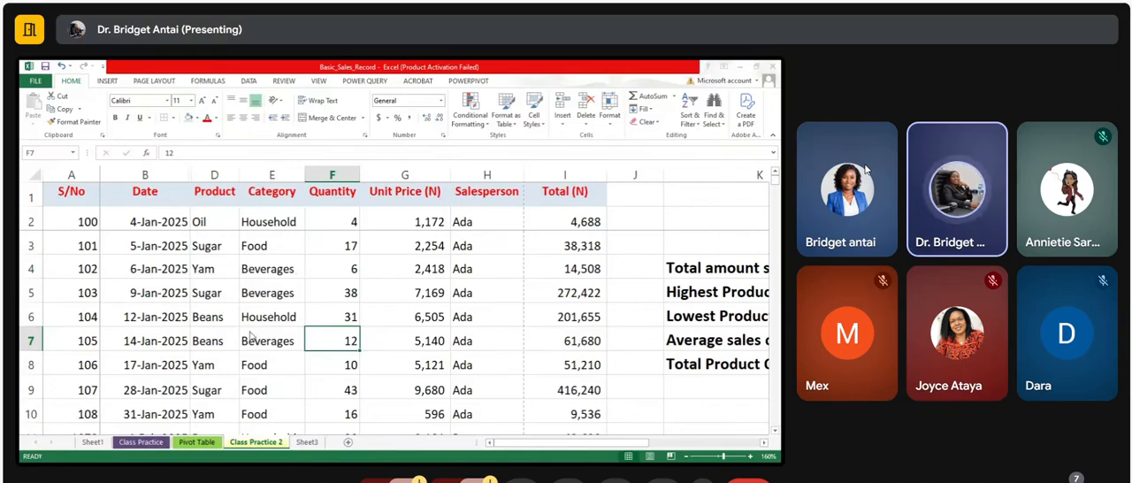
# Step: Append "am" to the salesperson names in rows 17 and 18 of the sales record and review the rows around them
pyautogui.press('Right')
pyautogui.press('Right')
pyautogui.press('Down')
pyautogui.press('Down')
pyautogui.press('Down')
pyautogui.press('Down')
pyautogui.press('Down')
pyautogui.press('Down')
pyautogui.press('Down')
pyautogui.press('Down')
pyautogui.press('Down')
pyautogui.press('Down')
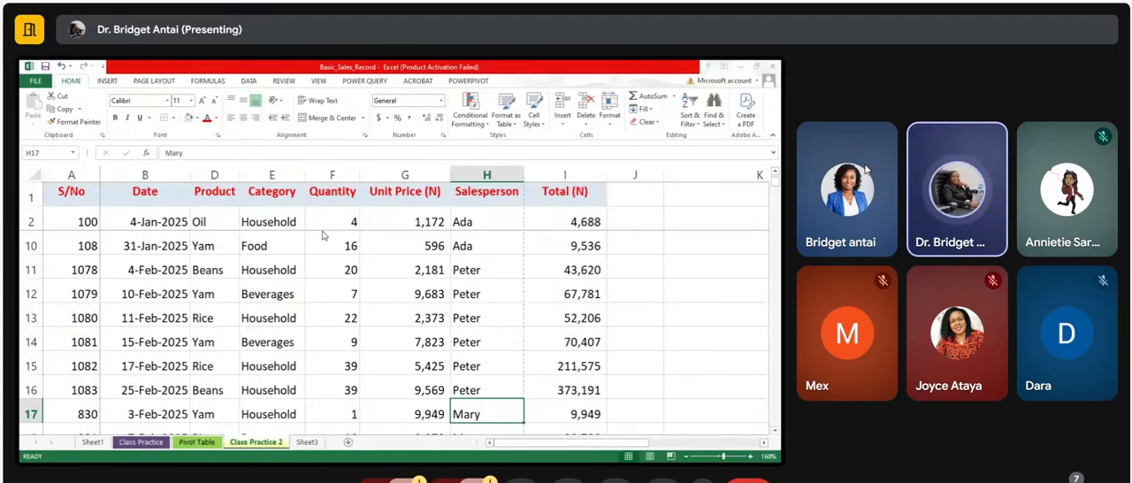
pyautogui.write('am')
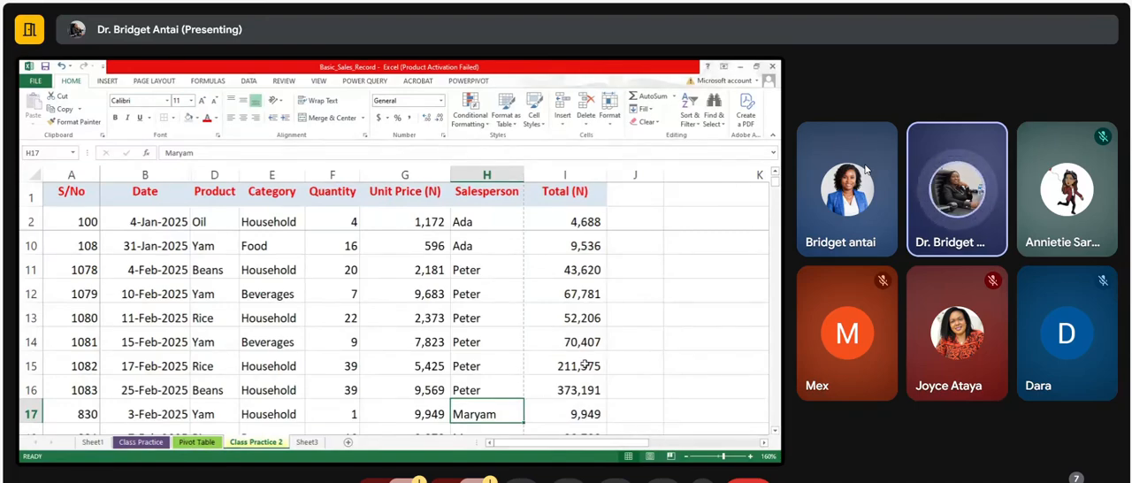
pyautogui.click(774, 432)
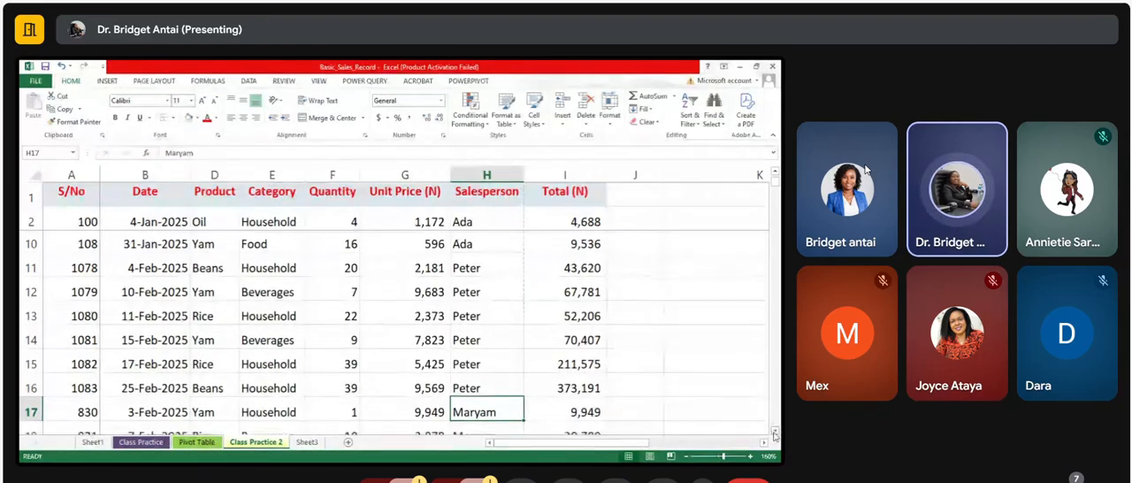
pyautogui.click(775, 431)
pyautogui.click(774, 432)
pyautogui.click(775, 432)
pyautogui.click(775, 431)
pyautogui.click(775, 432)
pyautogui.click(774, 431)
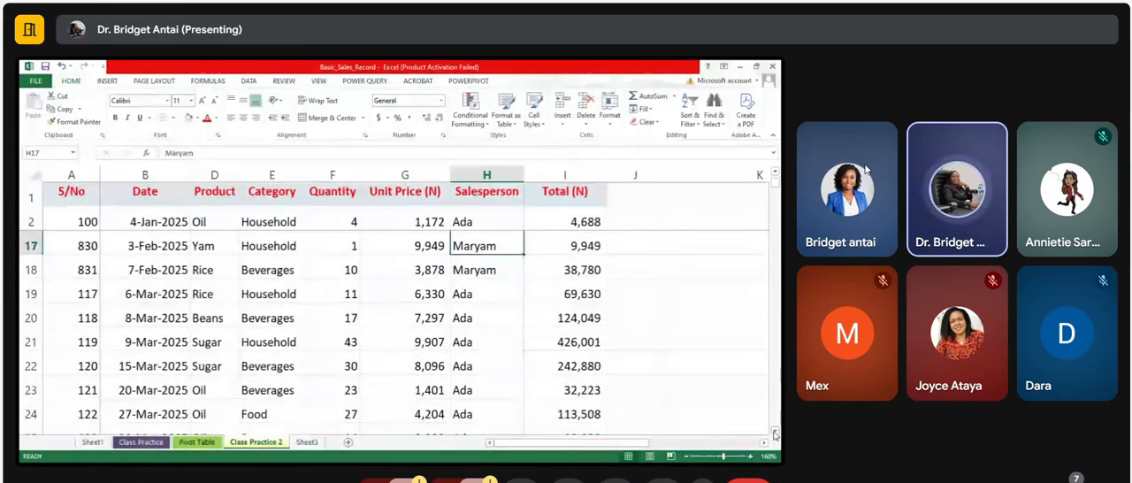
# Step: Add filter controls to the header row of the sales record, working from the Salesperson header
pyautogui.click(776, 174)
pyautogui.click(776, 174)
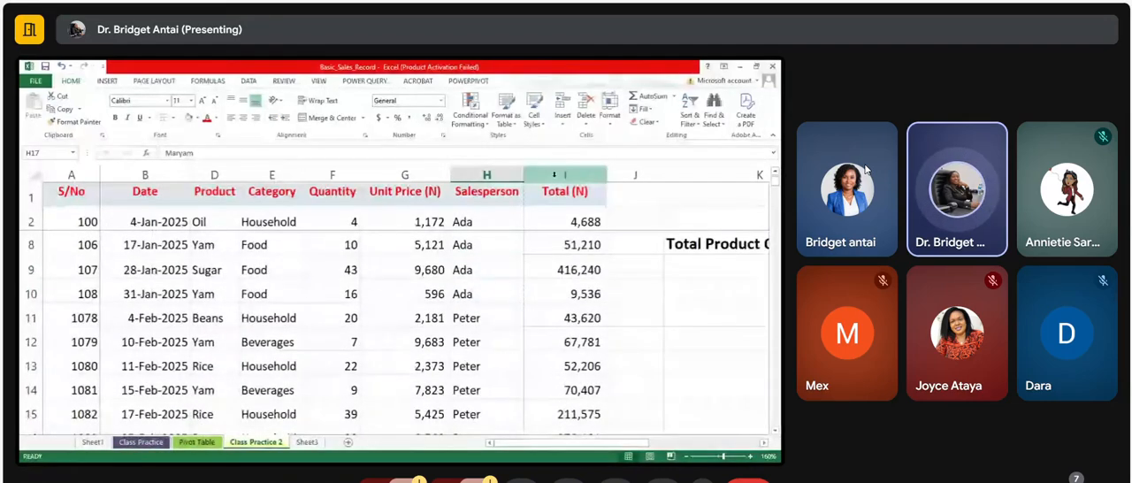
pyautogui.click(506, 199)
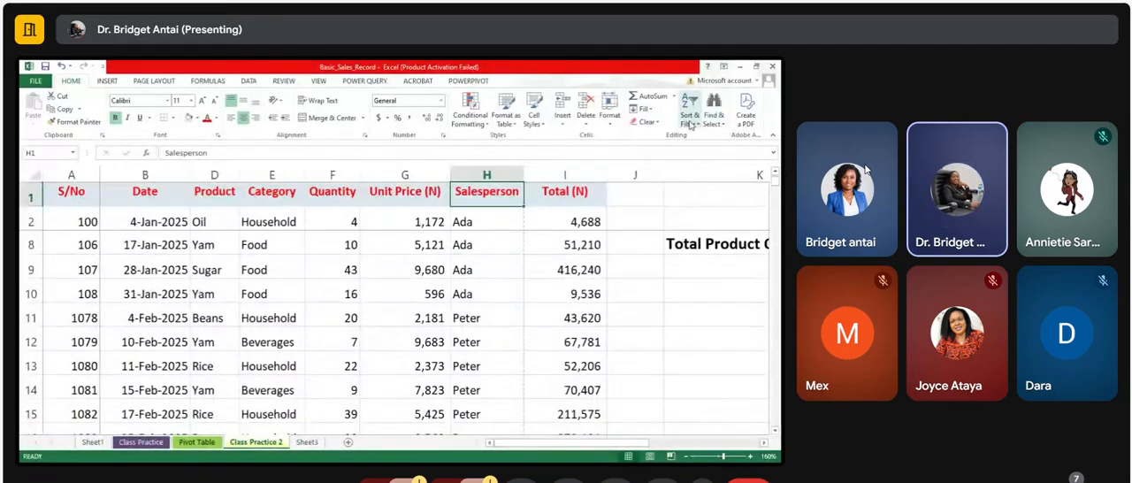
pyautogui.click(690, 125)
pyautogui.click(705, 186)
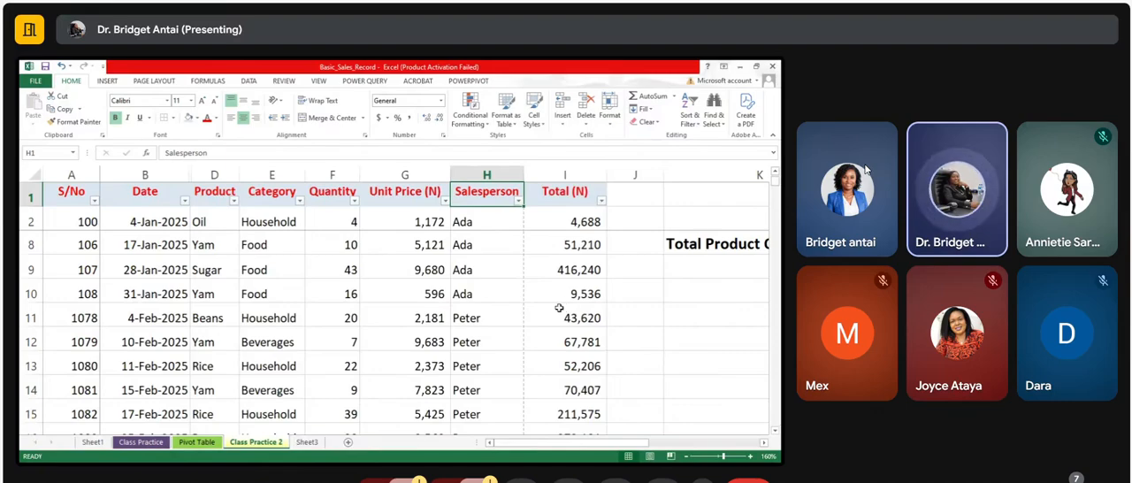
# Step: Change the capital first letter of the salesperson name in row 8 to a lowercase "a"
pyautogui.click(470, 245)
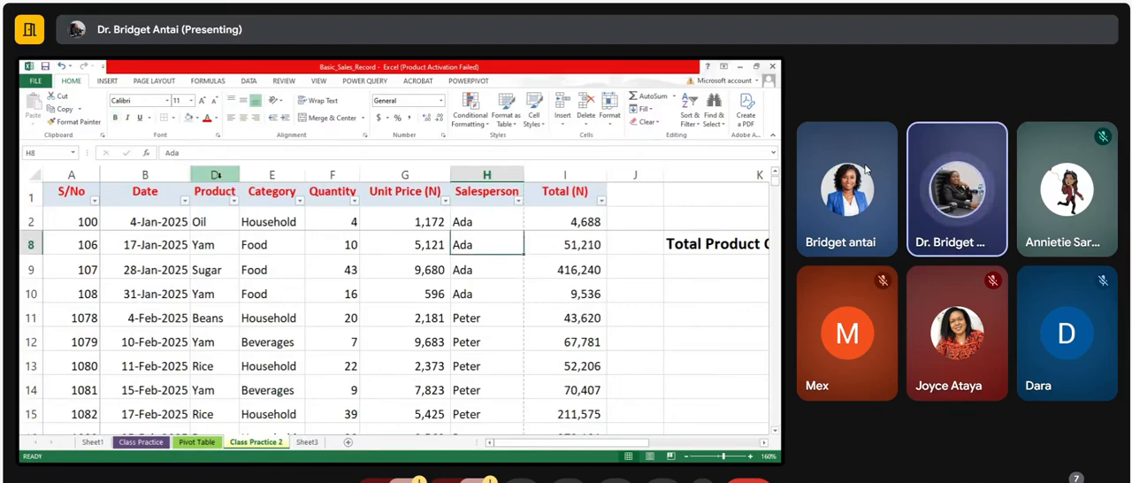
pyautogui.click(170, 153)
pyautogui.press('BackSpace')
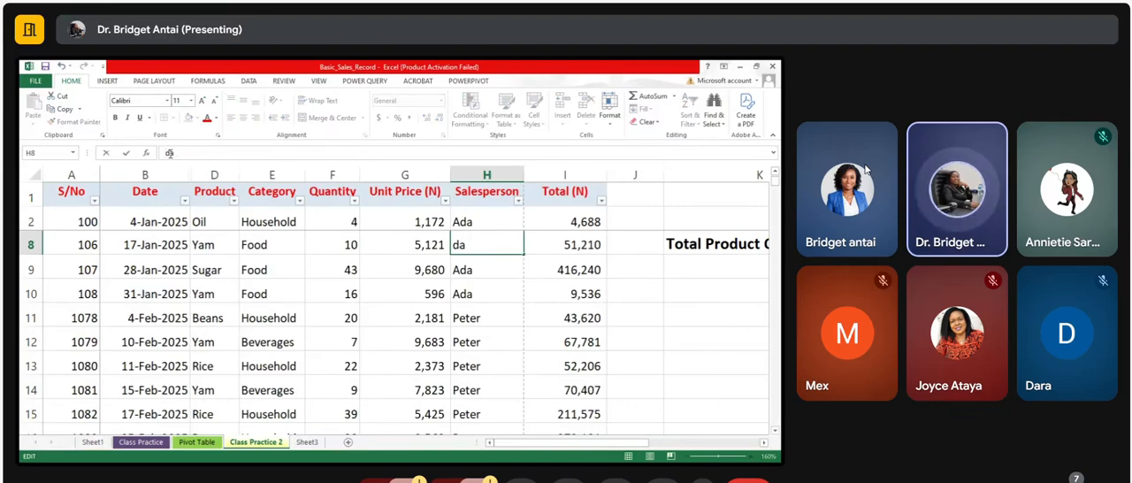
pyautogui.write('a')
pyautogui.click(492, 269)
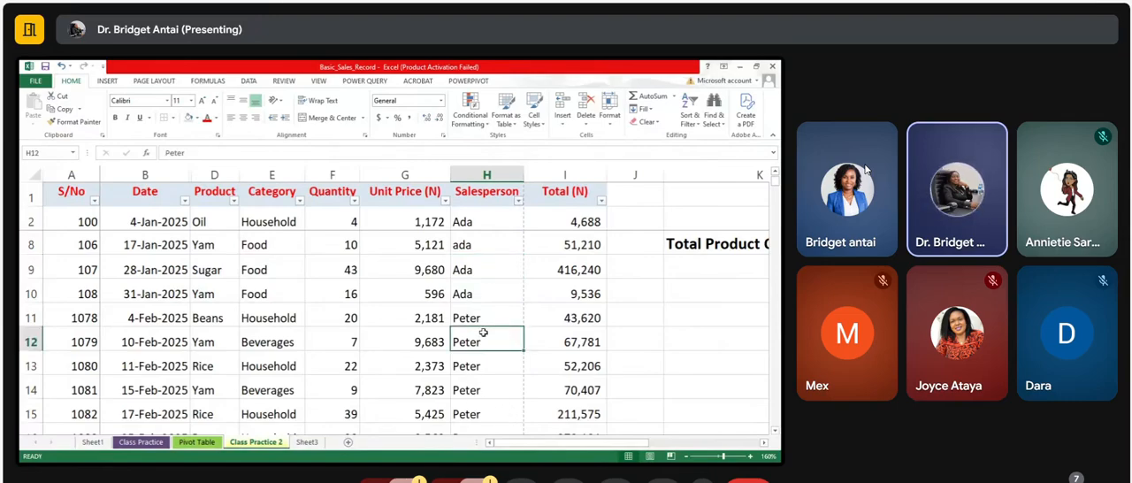
# Step: Undo the lowercase edit of the salesperson name in row 8
pyautogui.click(450, 317)
pyautogui.click(503, 284)
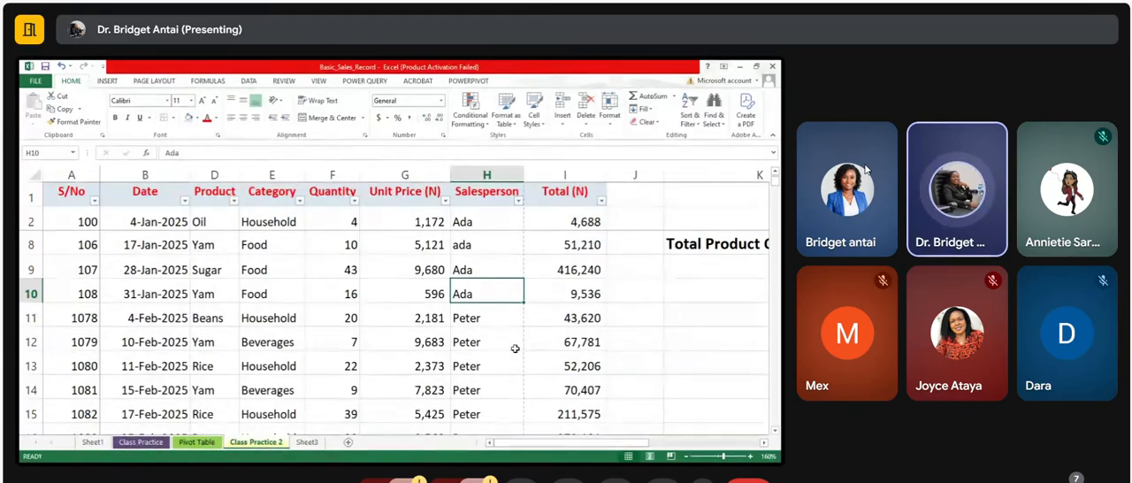
pyautogui.hotkey('ctrl', 'z')
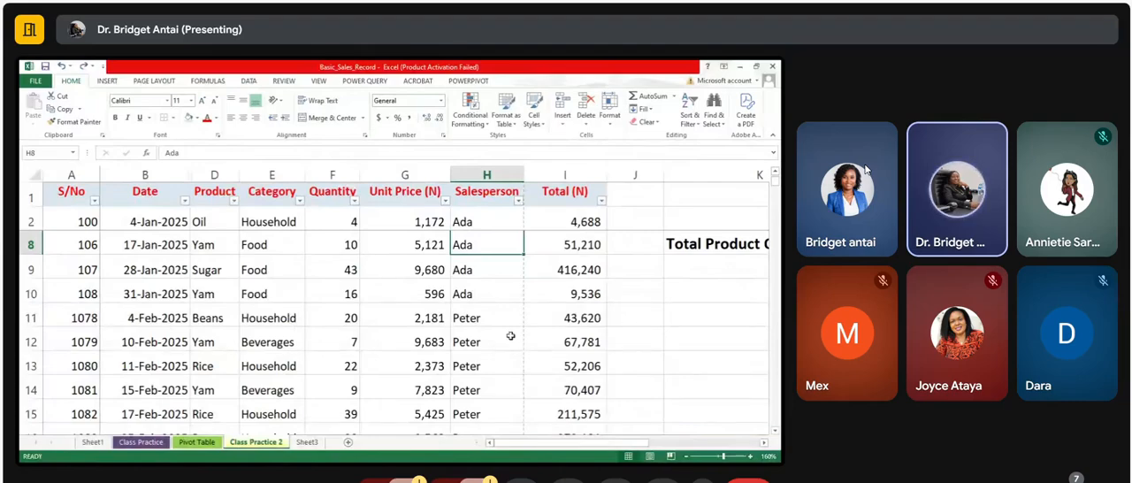
pyautogui.click(502, 331)
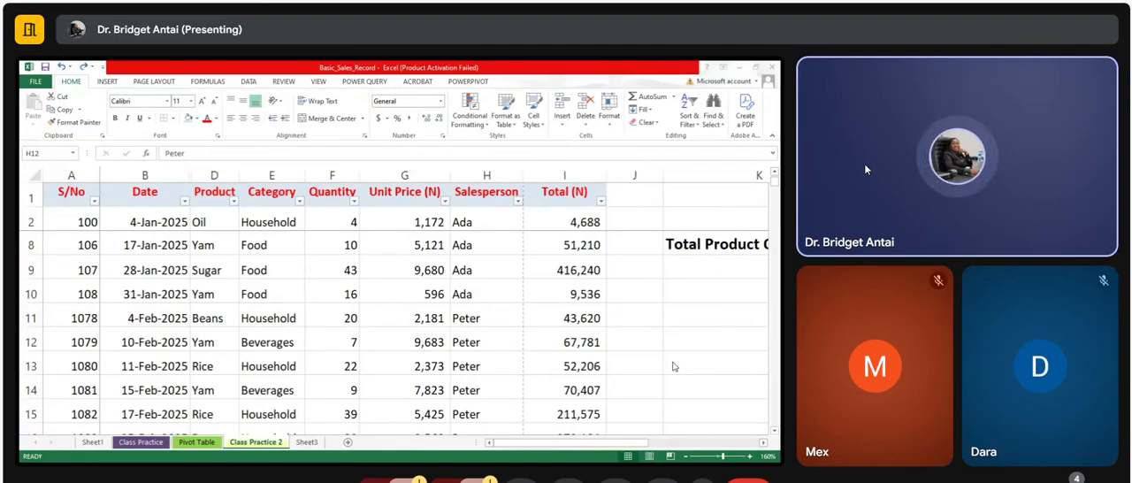
pyautogui.moveTo(895, 389)
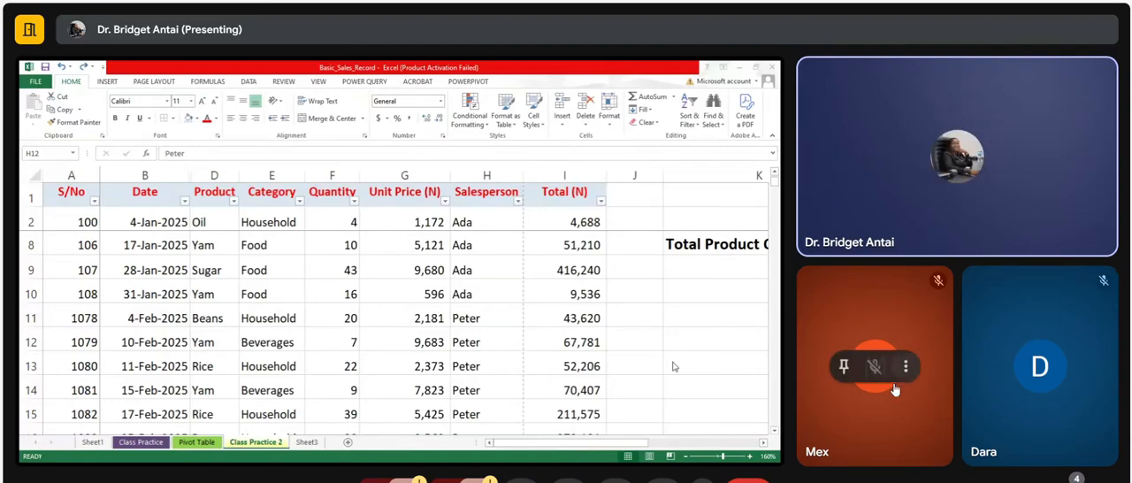